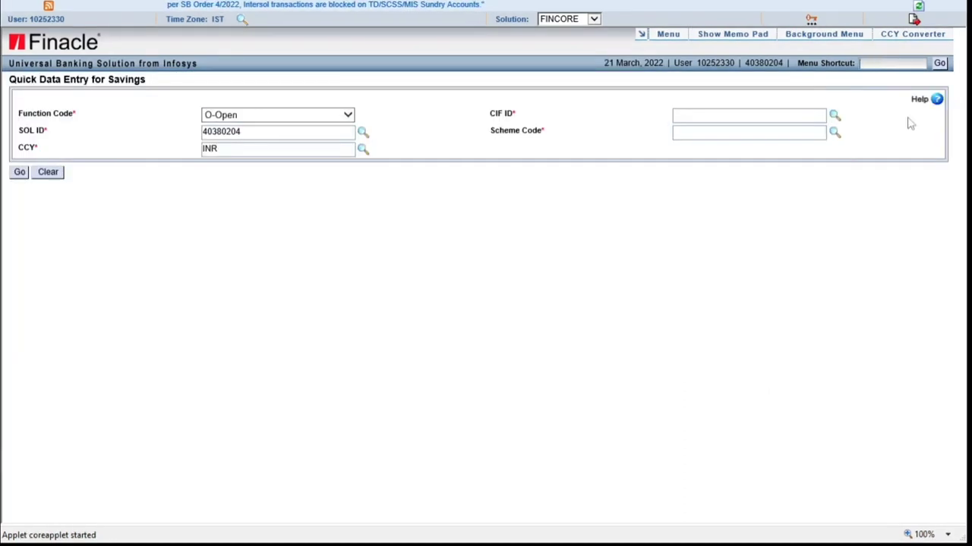
pyautogui.write('CAS')
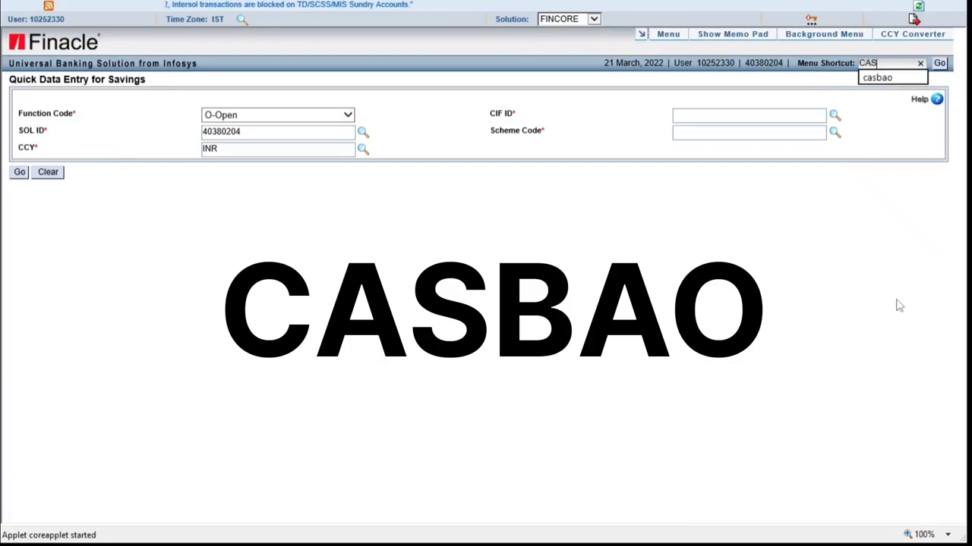
pyautogui.write('BAO')
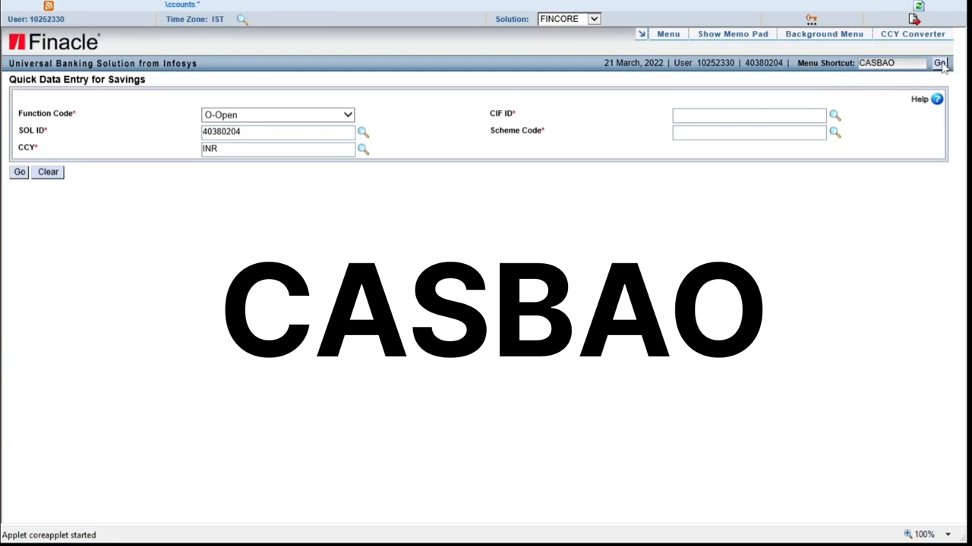
pyautogui.click(939, 64)
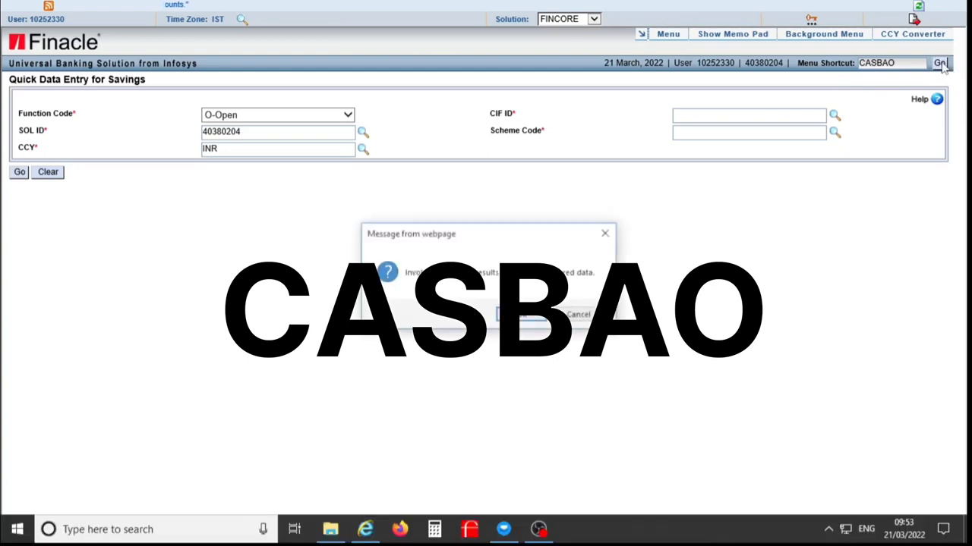
pyautogui.click(521, 317)
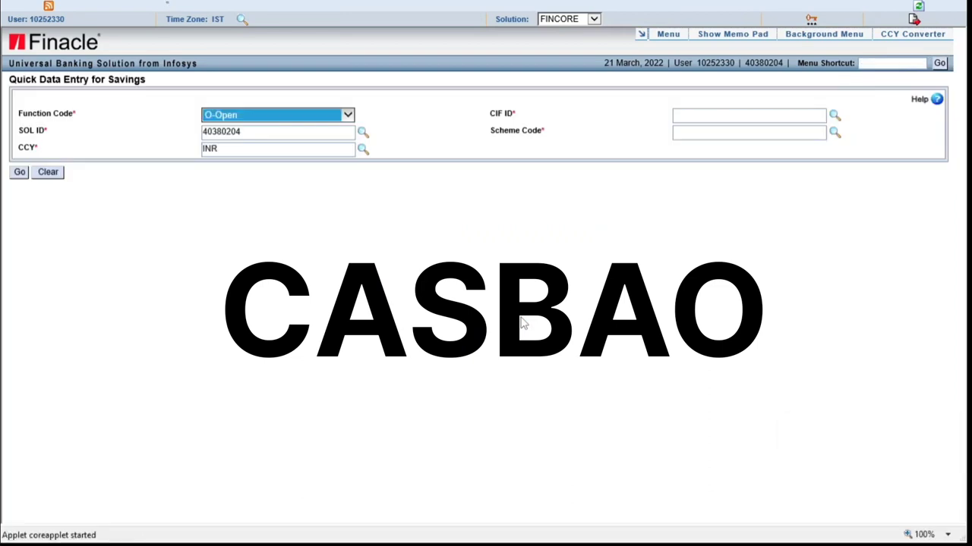
pyautogui.click(318, 219)
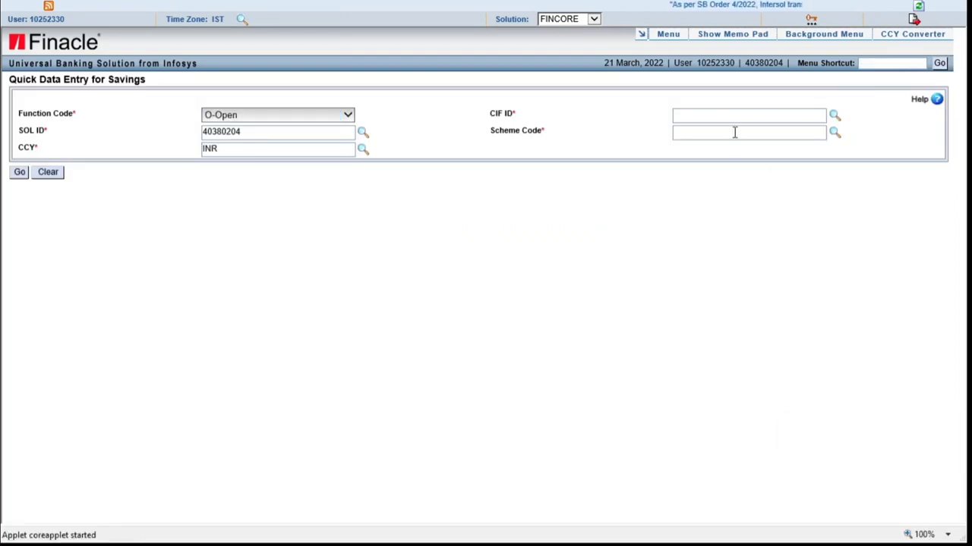
# Select scheme code SBGEN, enter the customer's CIF ID and submit the details
pyautogui.click(735, 132)
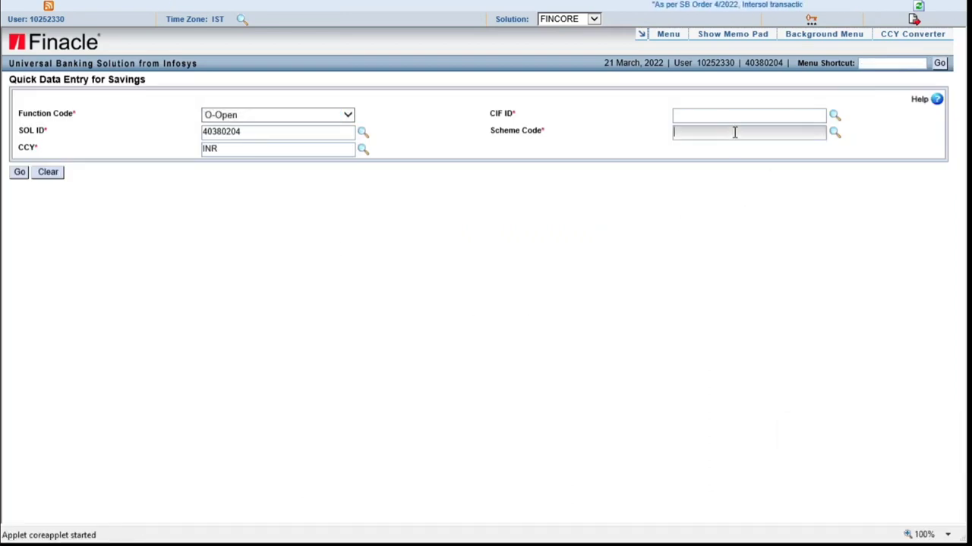
pyautogui.click(835, 135)
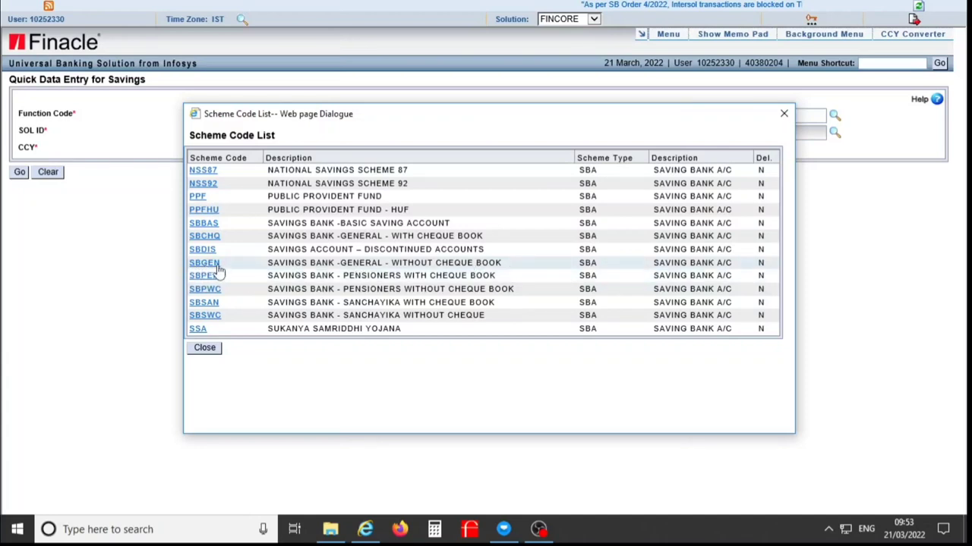
pyautogui.click(218, 265)
pyautogui.click(691, 117)
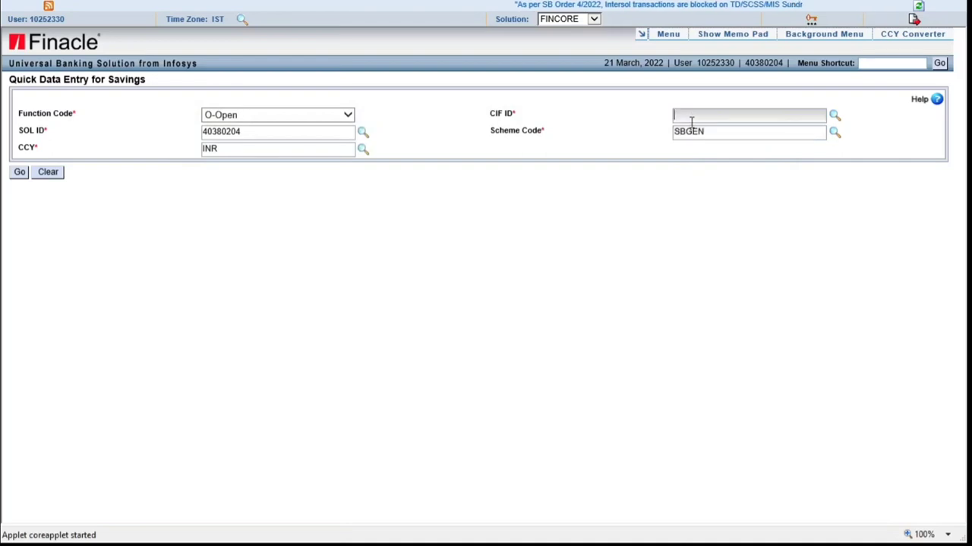
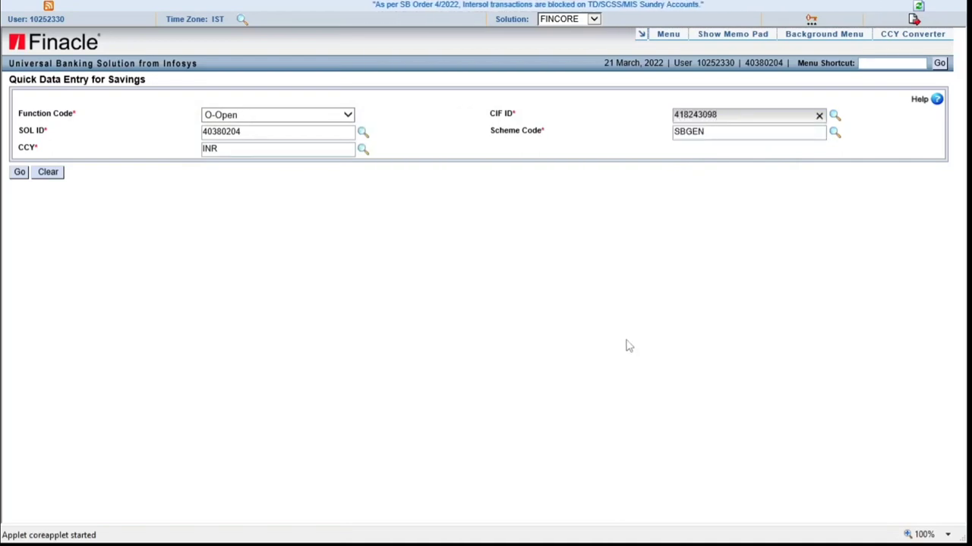
pyautogui.click(20, 173)
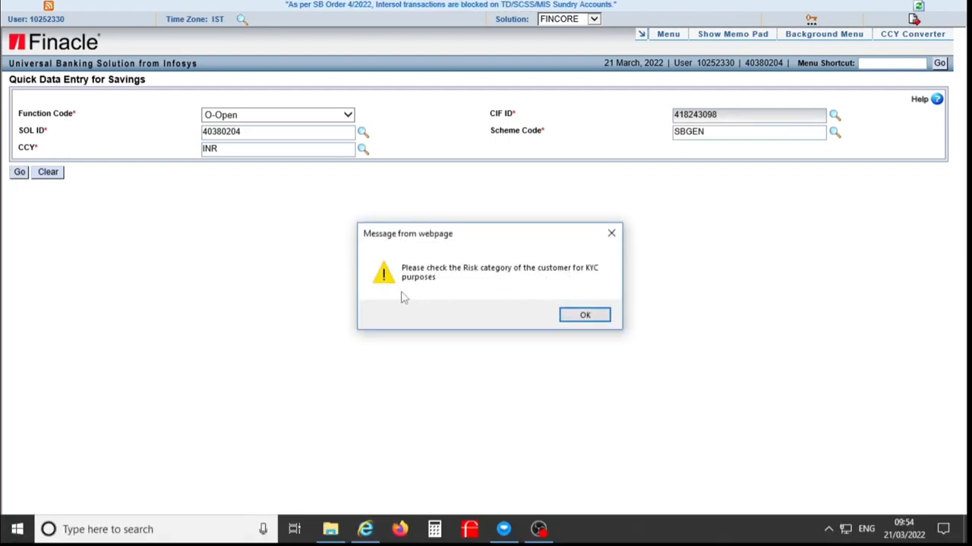
# Acknowledge the KYC risk-category warning and set Mode of Operation to 017
pyautogui.click(584, 316)
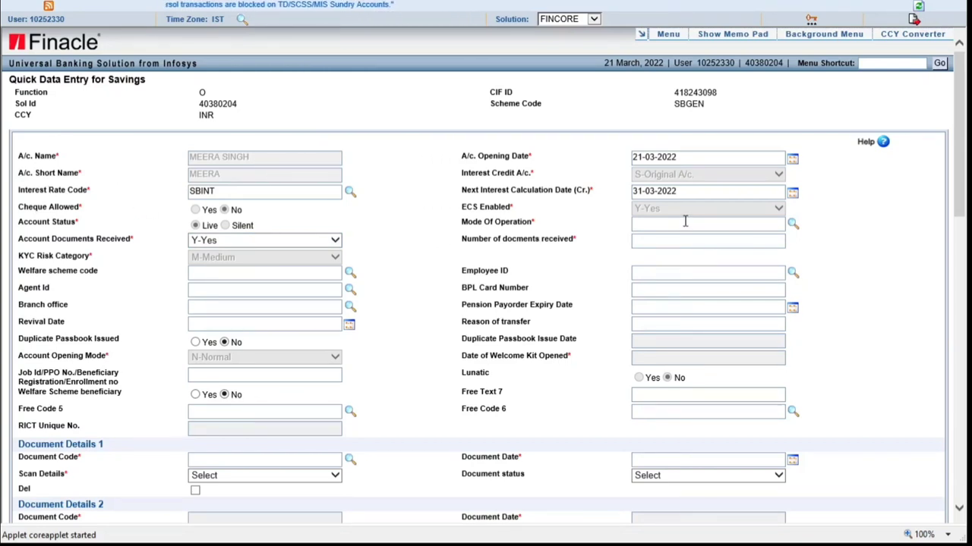
pyautogui.click(793, 226)
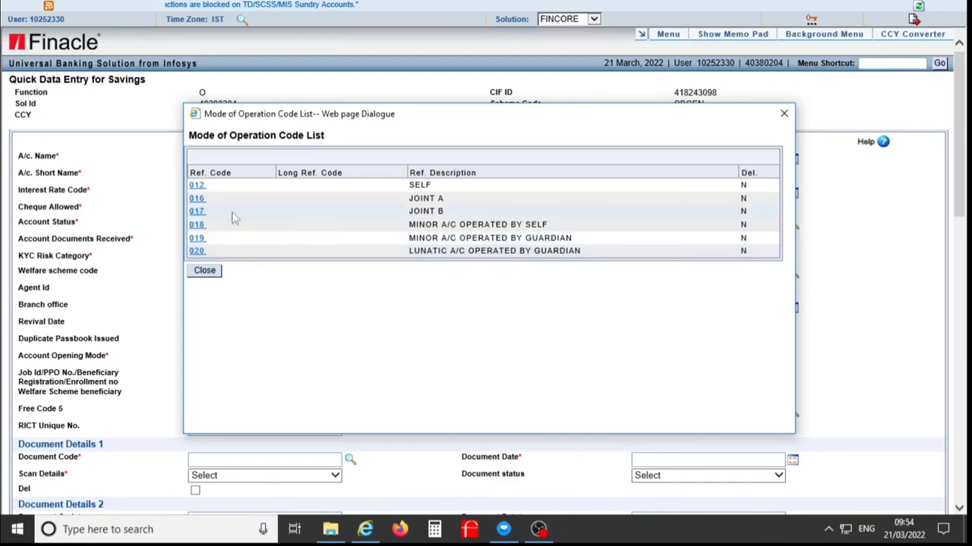
pyautogui.click(196, 213)
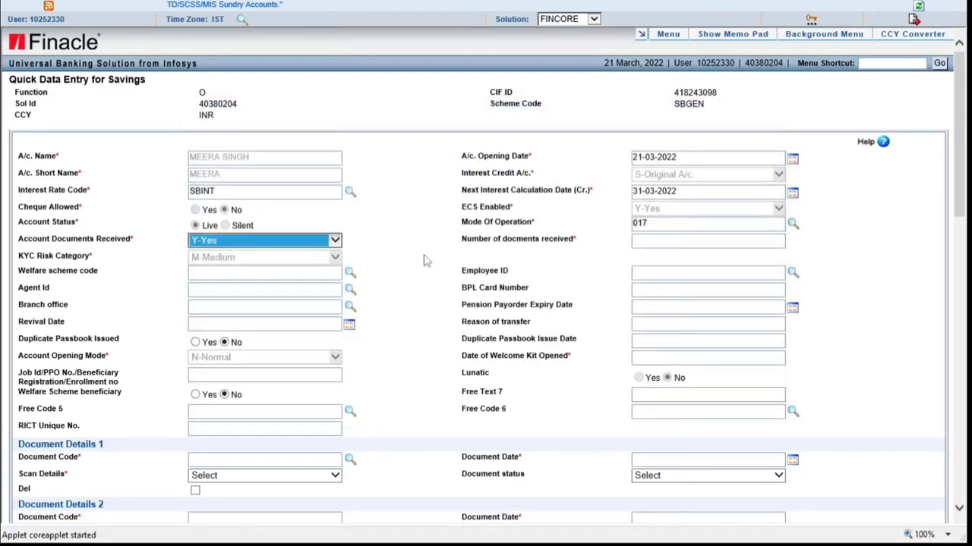
# Keep Account Documents Received as Y-Yes with 1 document received
pyautogui.click(335, 240)
pyautogui.click(250, 239)
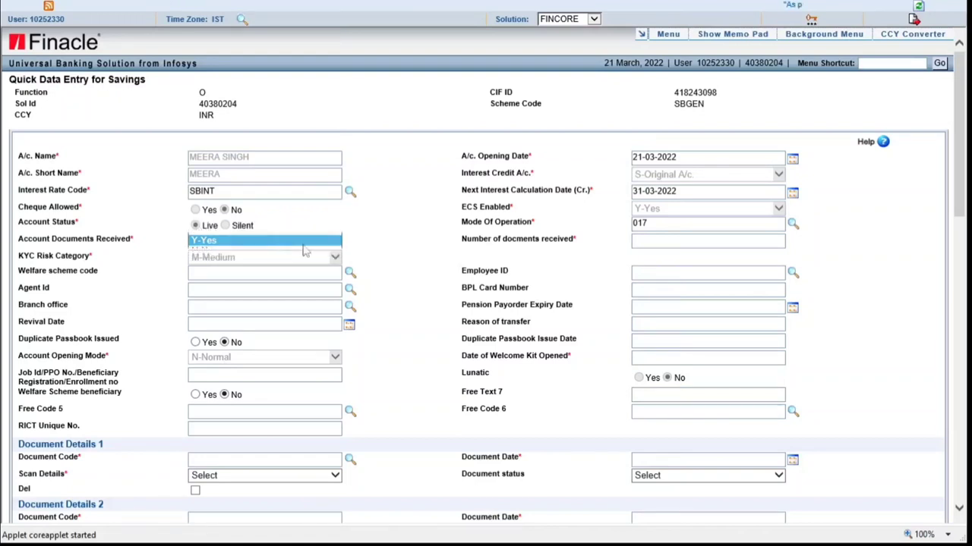
pyautogui.click(649, 245)
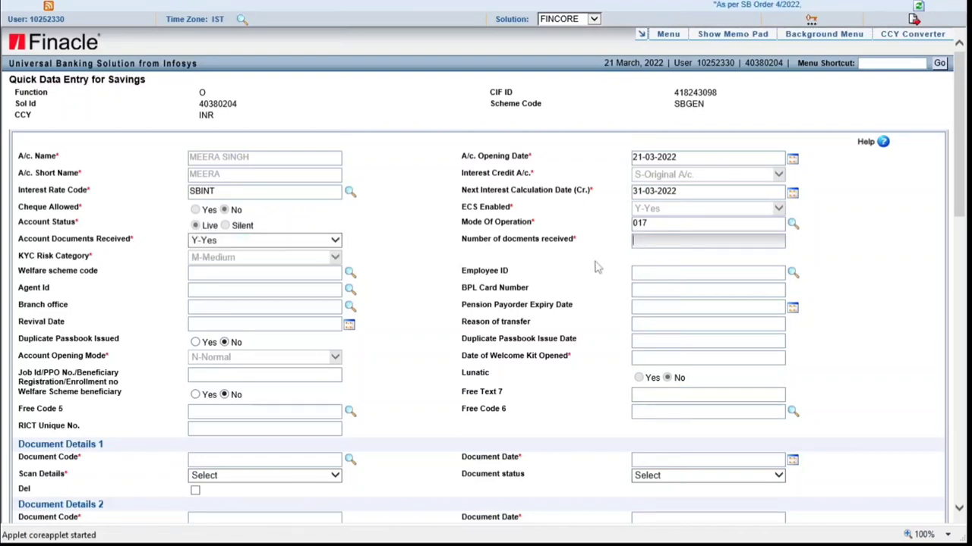
pyautogui.press('Tab')
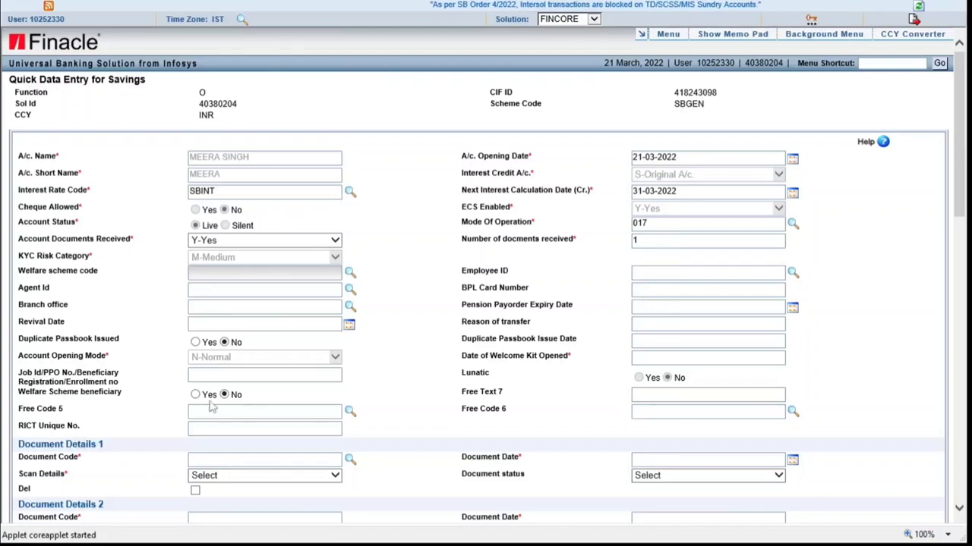
pyautogui.scroll(-2, 215, 368)
# Set Document Details 1's document code to 016, the account opening form
pyautogui.click(256, 310)
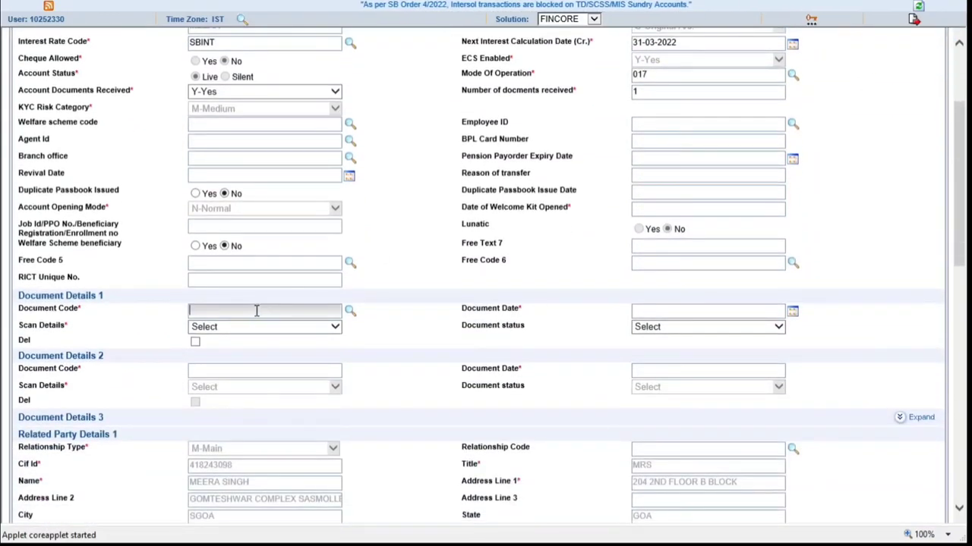
pyautogui.click(351, 314)
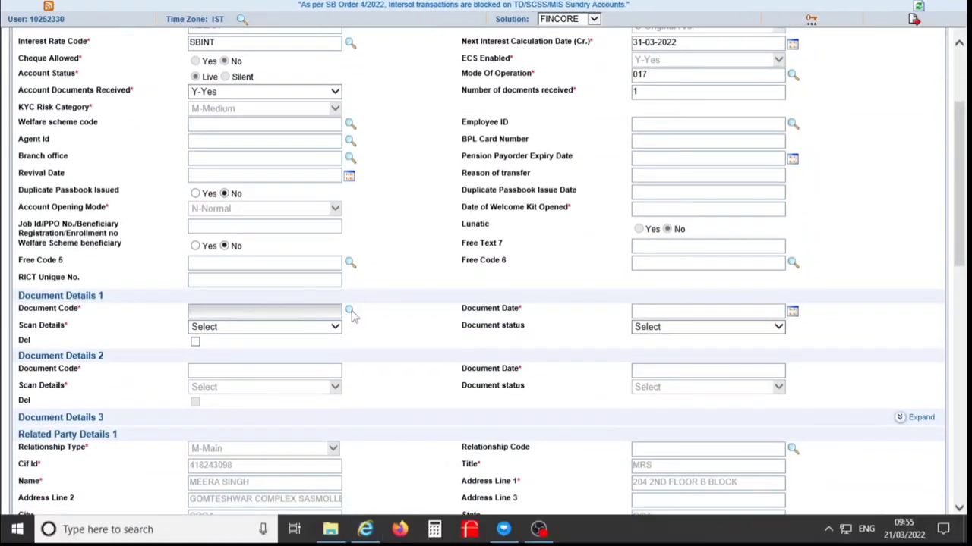
pyautogui.scroll(-2, 322, 282)
pyautogui.scroll(-1, 322, 283)
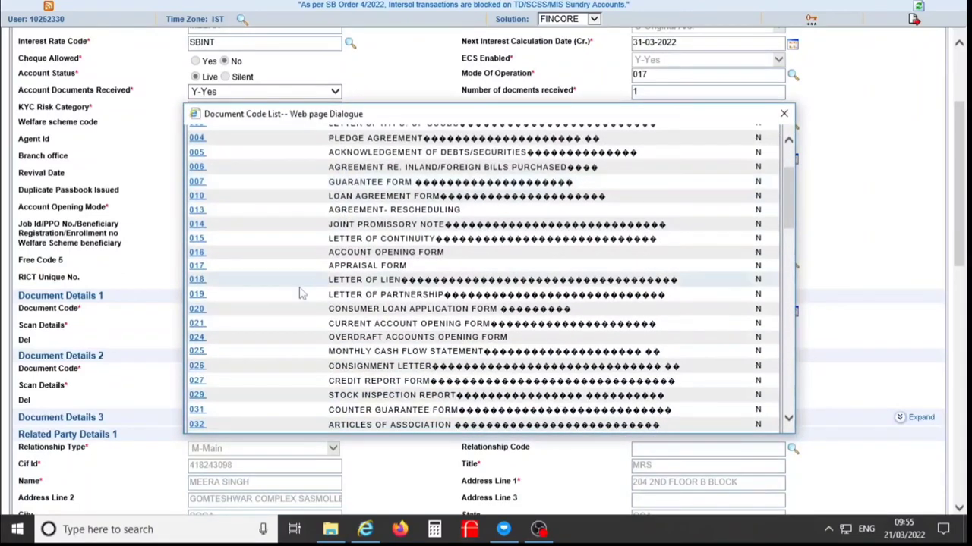
pyautogui.click(198, 255)
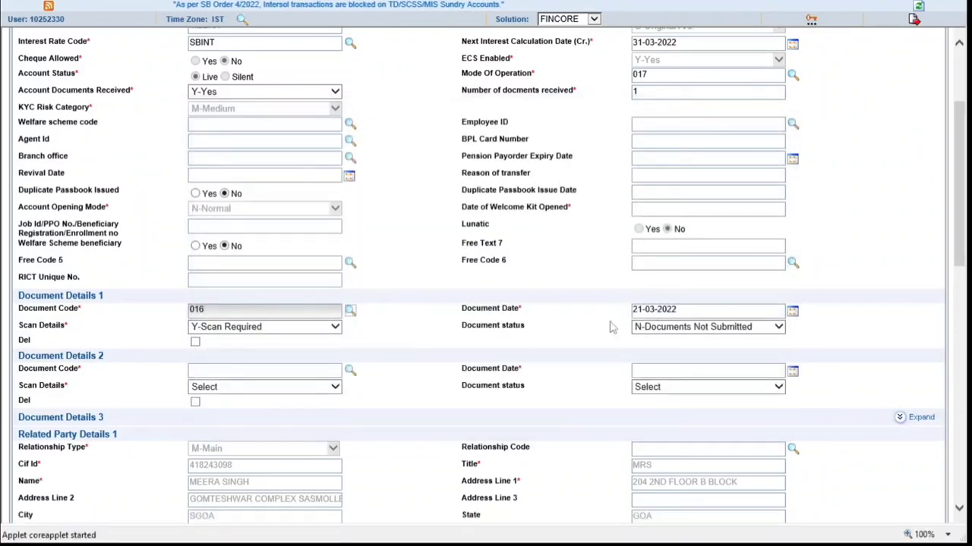
# Mark the document N-Scan not Required with status S-Documents Submitted
pyautogui.click(334, 328)
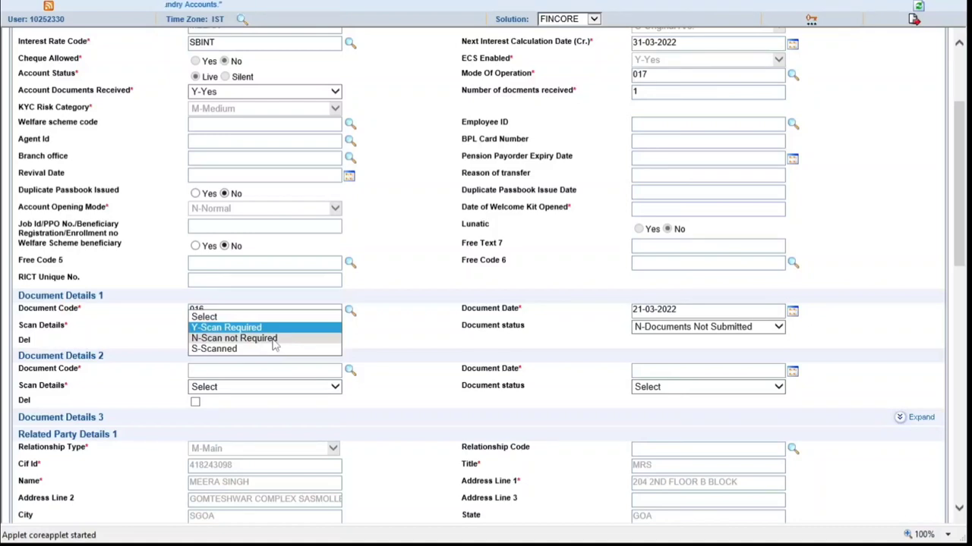
pyautogui.click(275, 339)
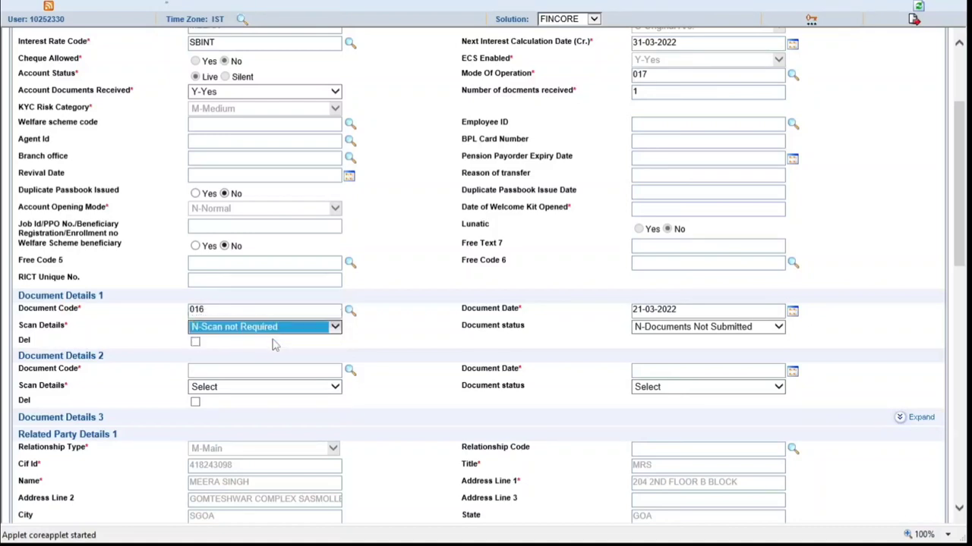
pyautogui.click(420, 346)
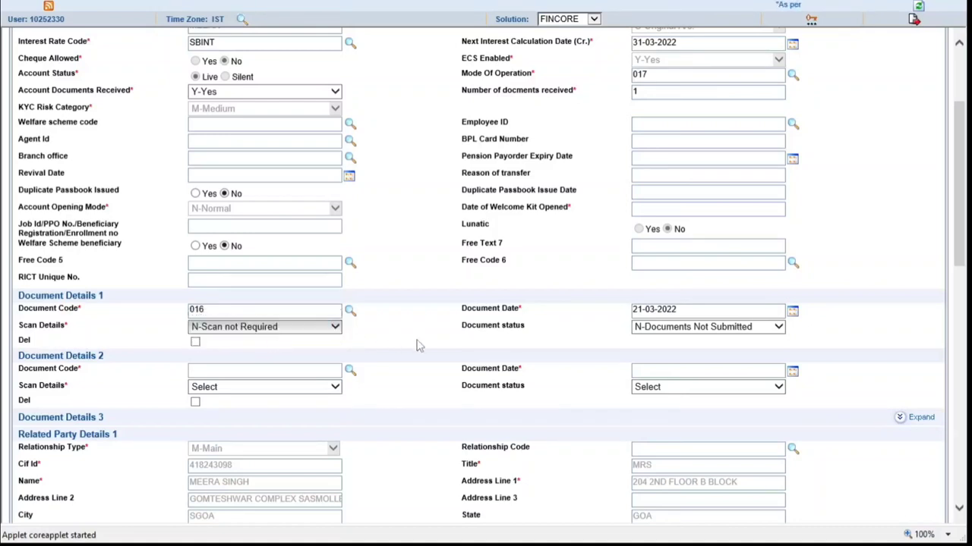
pyautogui.click(678, 328)
pyautogui.click(674, 340)
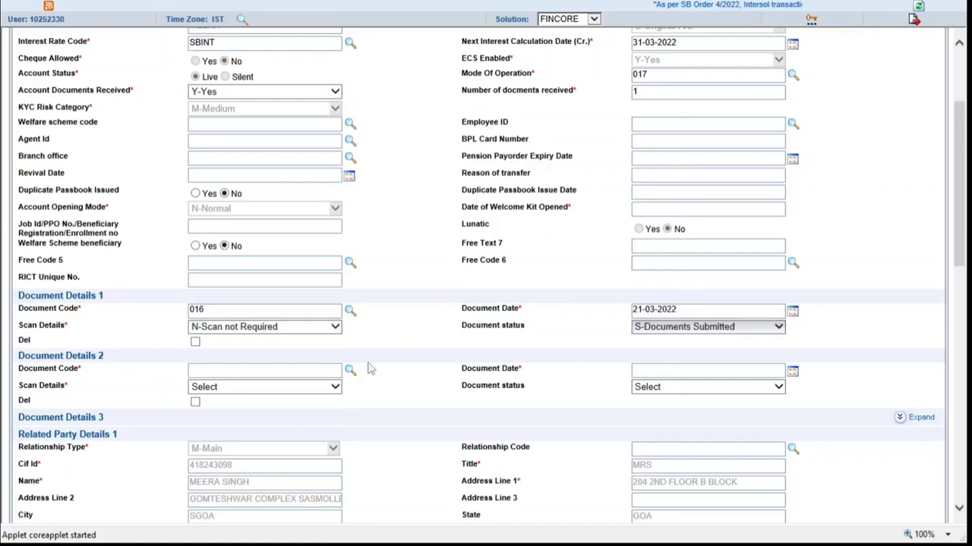
pyautogui.scroll(-3, 395, 364)
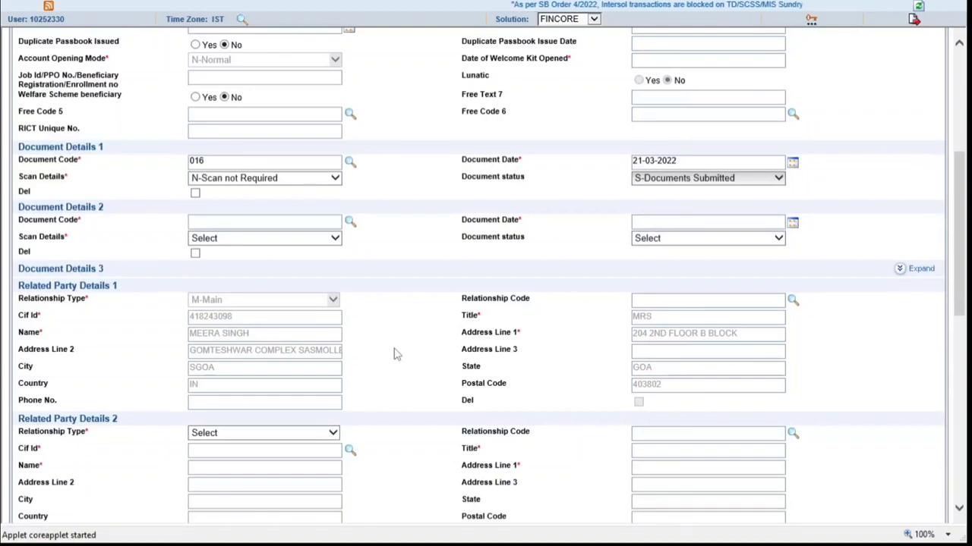
# Make Related Party 2 a J-Joint Holder and load their details from the customer ID
pyautogui.scroll(-1, 395, 354)
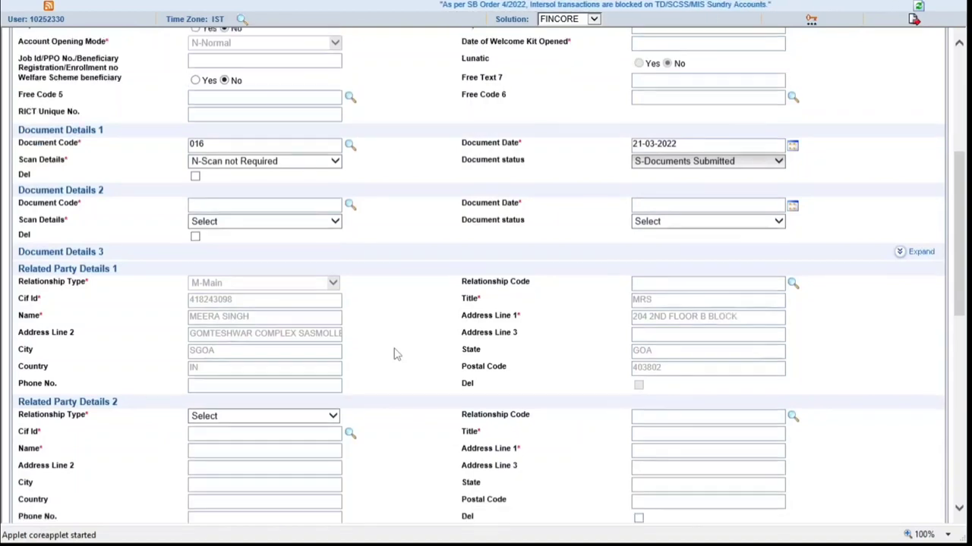
pyautogui.scroll(-3, 395, 353)
pyautogui.click(332, 283)
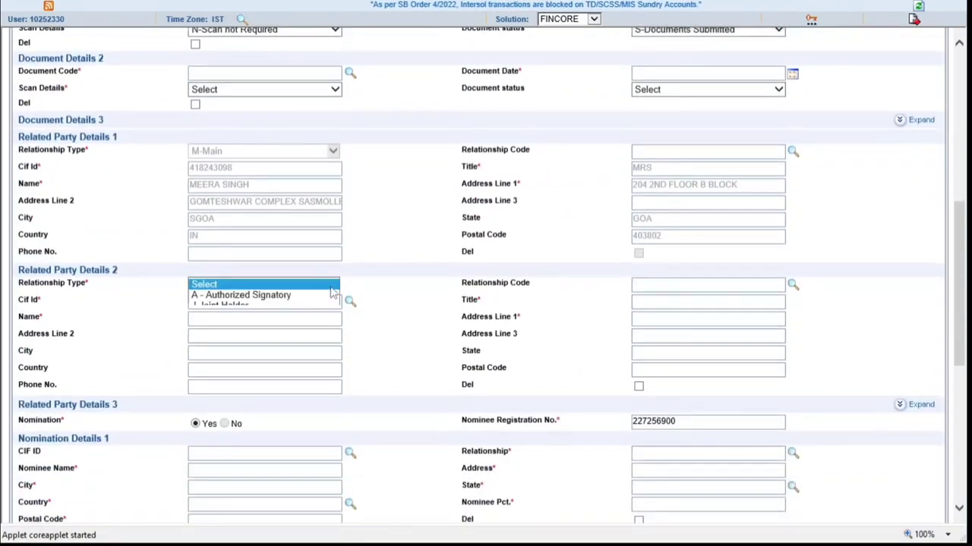
pyautogui.click(226, 305)
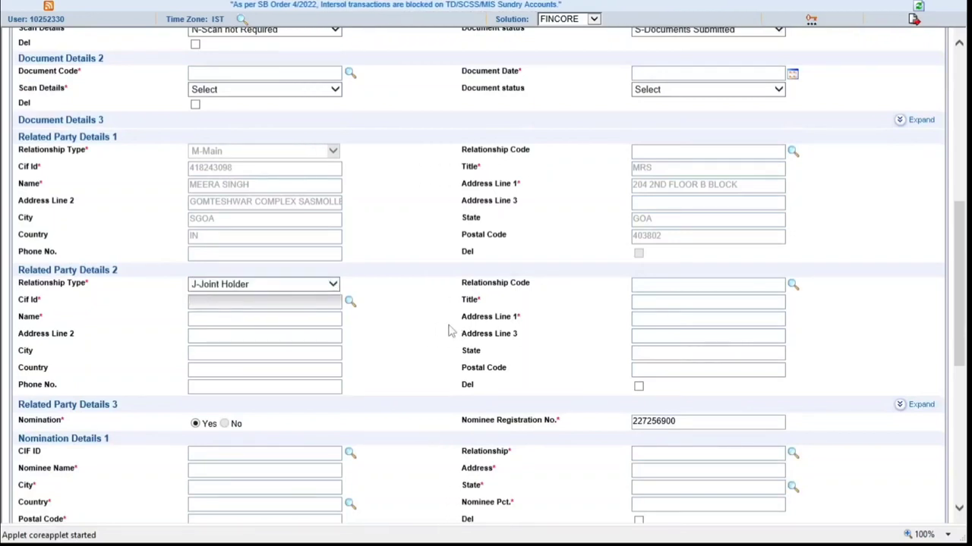
pyautogui.click(334, 285)
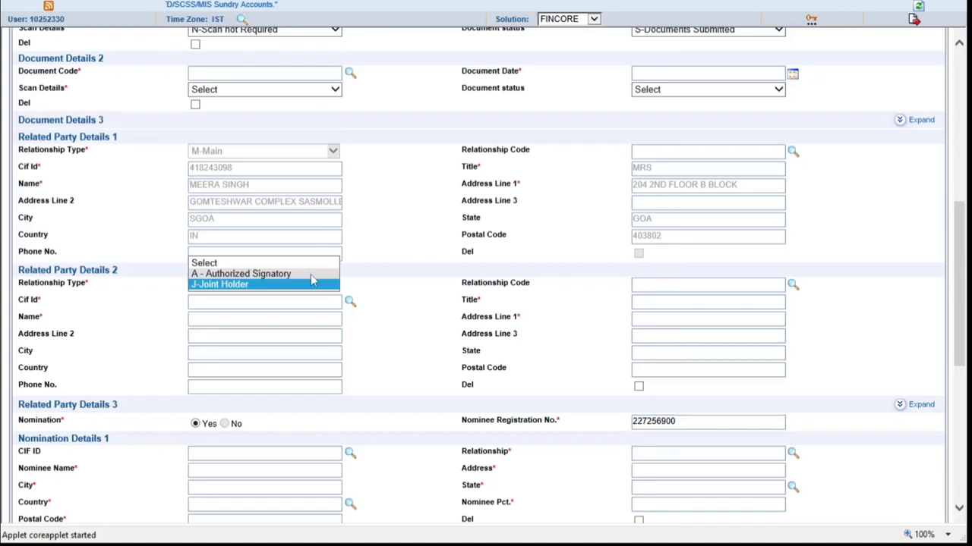
pyautogui.click(240, 286)
pyautogui.click(218, 305)
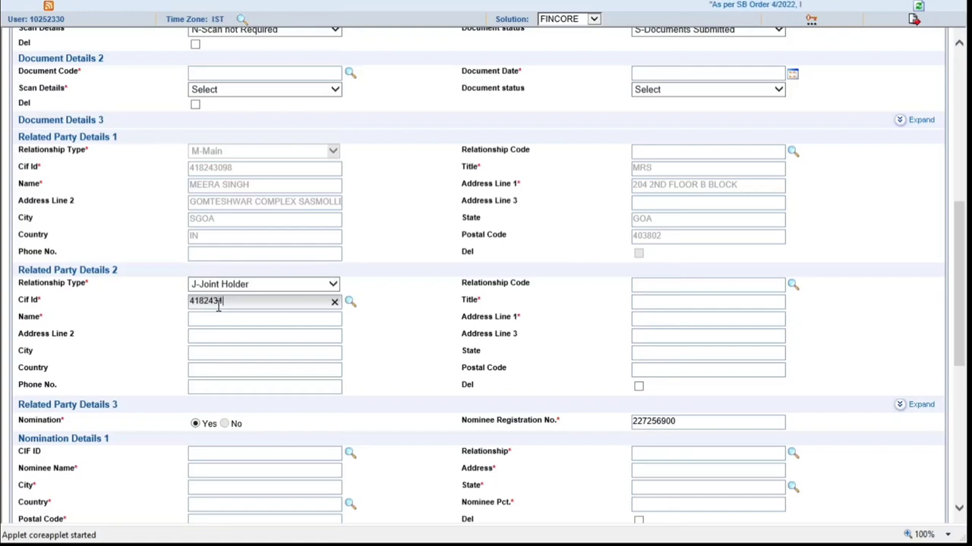
pyautogui.click(403, 353)
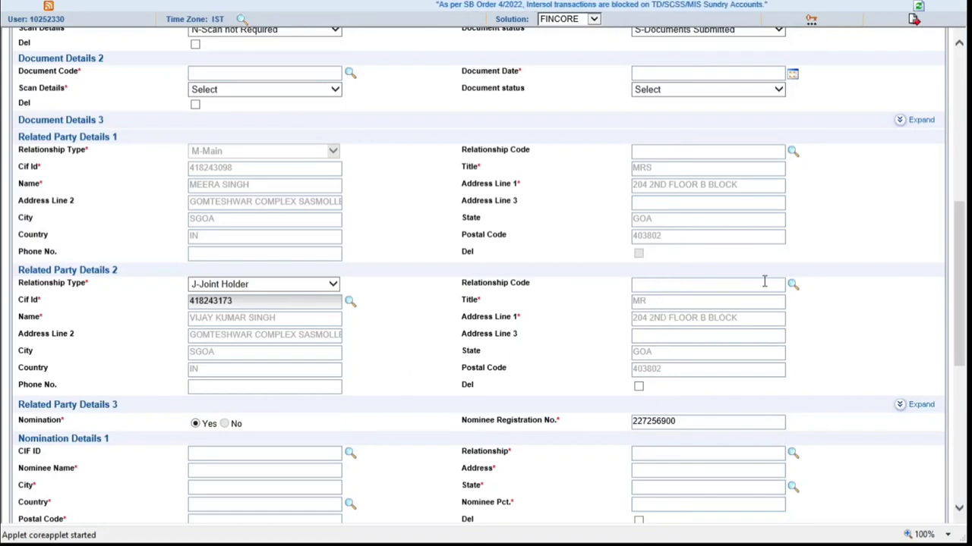
# Set the joint holder's relationship code to 018 HUSBAND
pyautogui.click(792, 286)
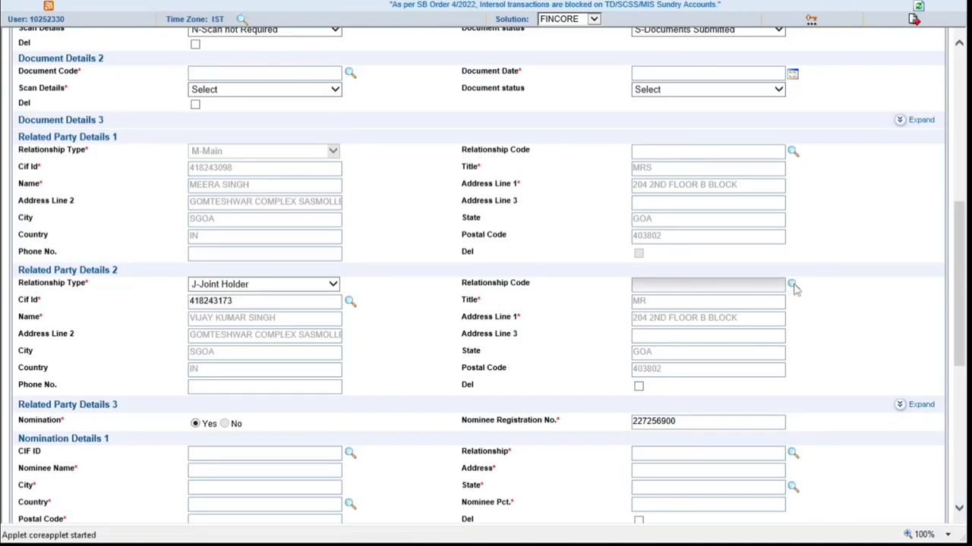
pyautogui.scroll(-2, 319, 289)
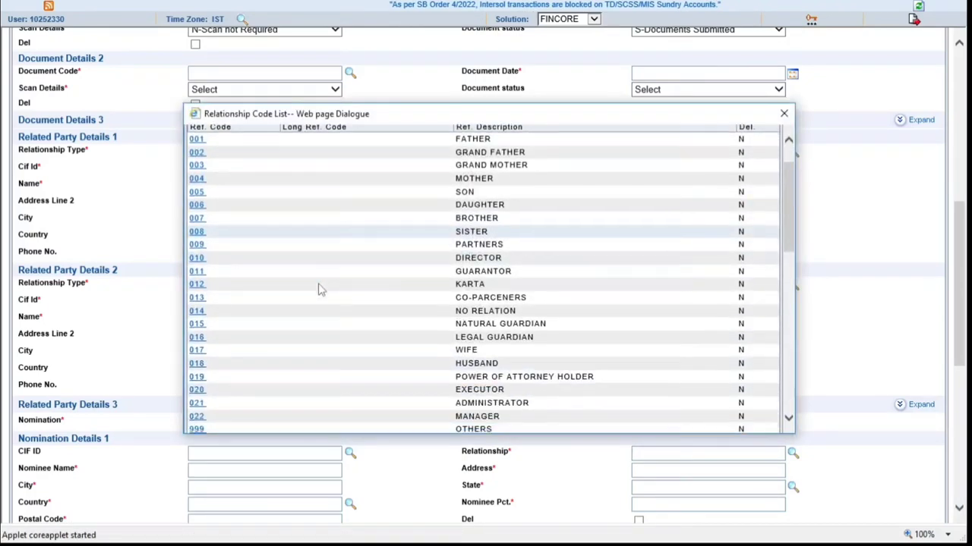
pyautogui.click(199, 365)
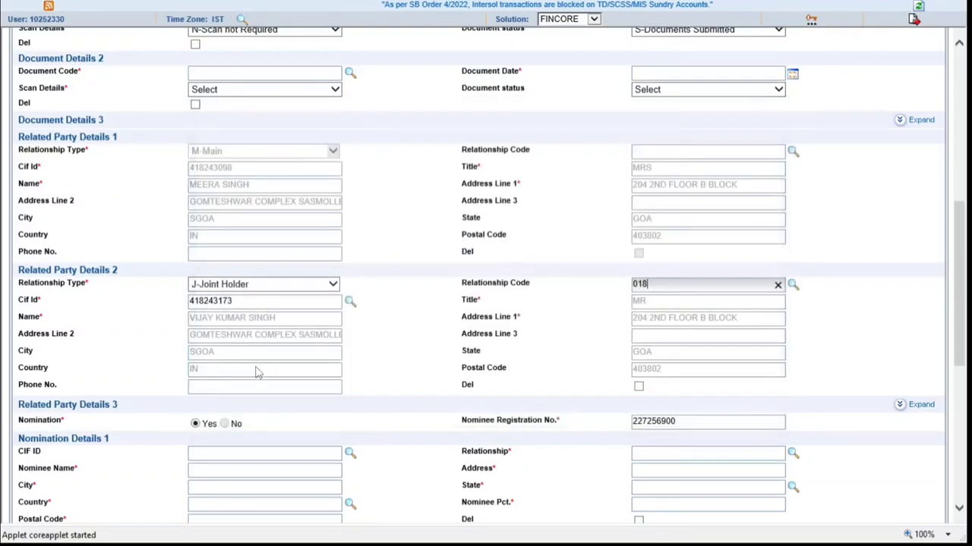
pyautogui.scroll(-3, 424, 385)
pyautogui.scroll(-2, 425, 386)
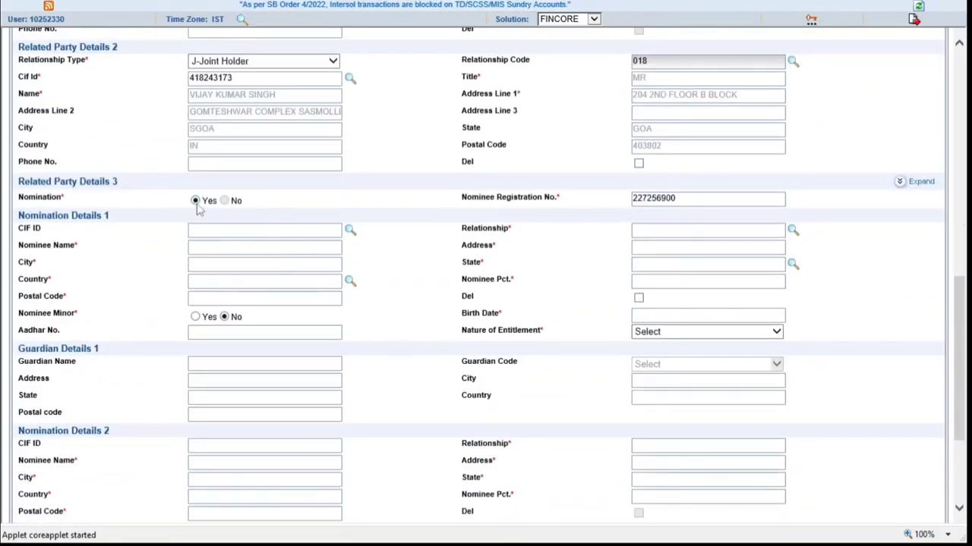
# Set nomination to Yes and enter the first nominee's name and address
pyautogui.click(195, 202)
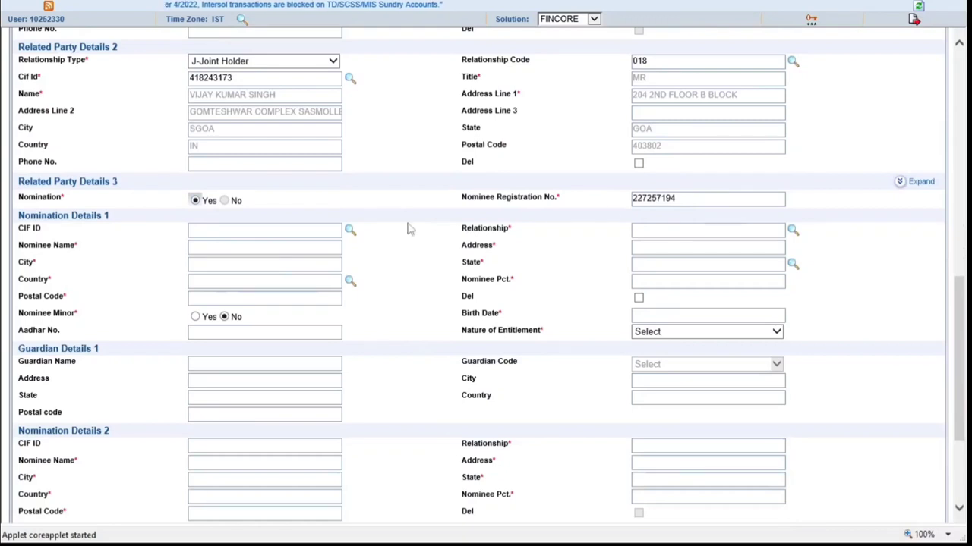
pyautogui.click(245, 249)
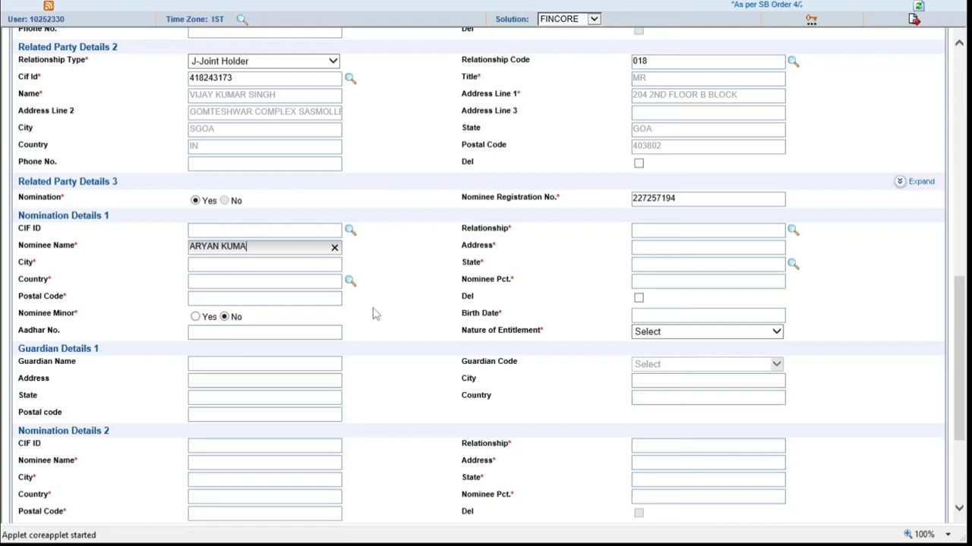
pyautogui.write('H')
pyautogui.press('Tab')
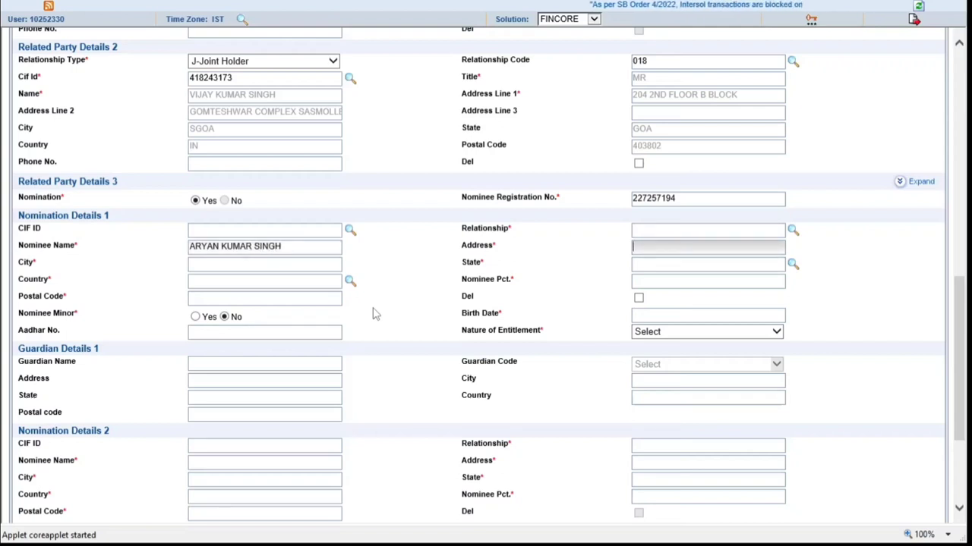
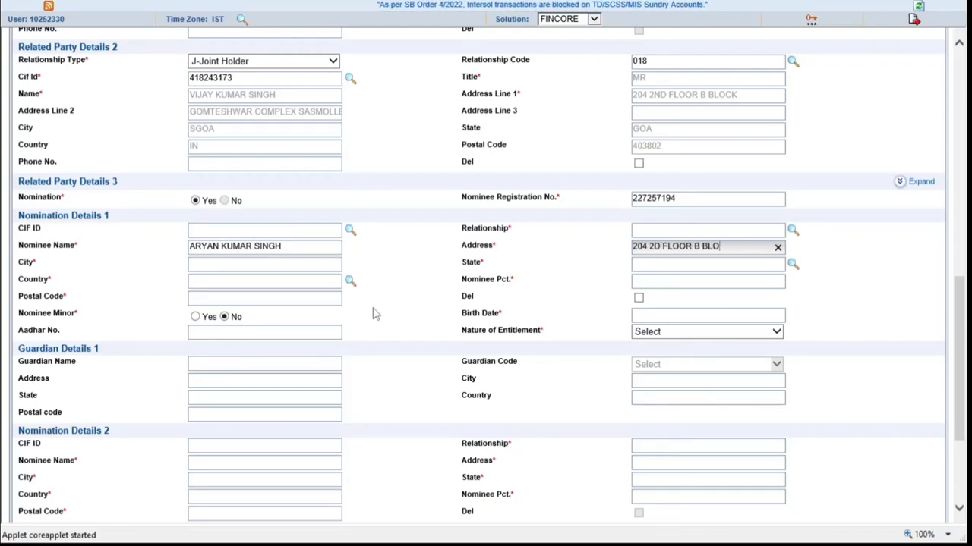
pyautogui.press('Tab')
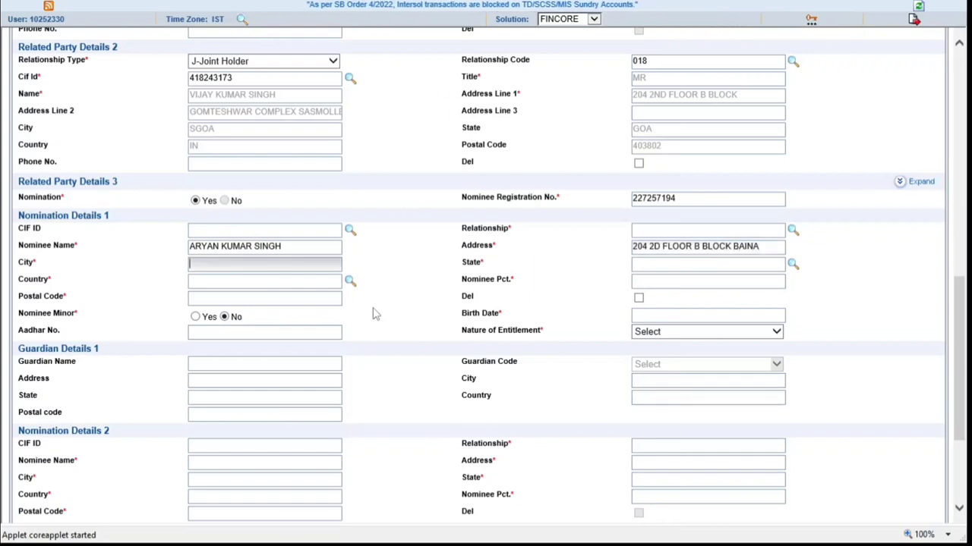
# Enter nominee 1's country IN, a 50% share and the postal code
pyautogui.click(265, 281)
pyautogui.write('IN')
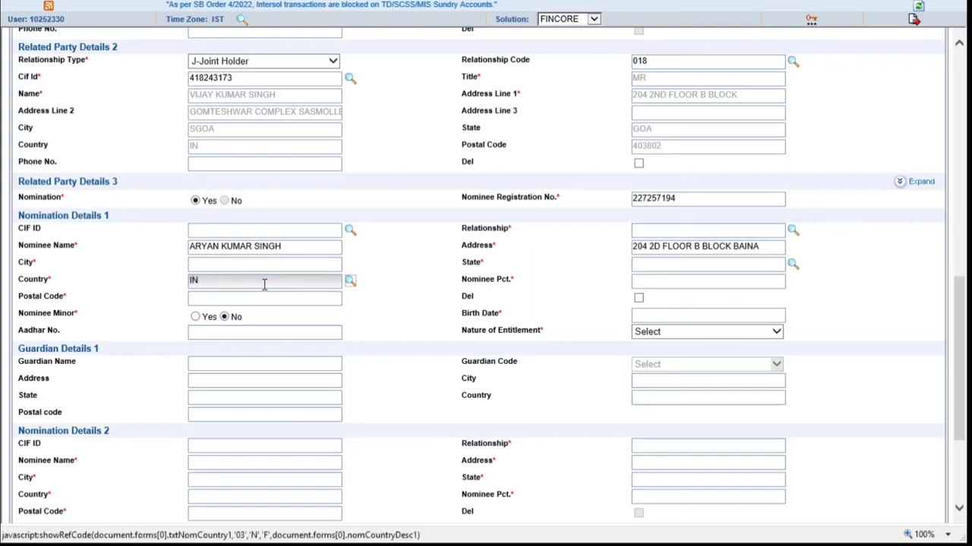
pyautogui.press('Tab')
pyautogui.write('10')
pyautogui.press('BackSpace')
pyautogui.press('BackSpace')
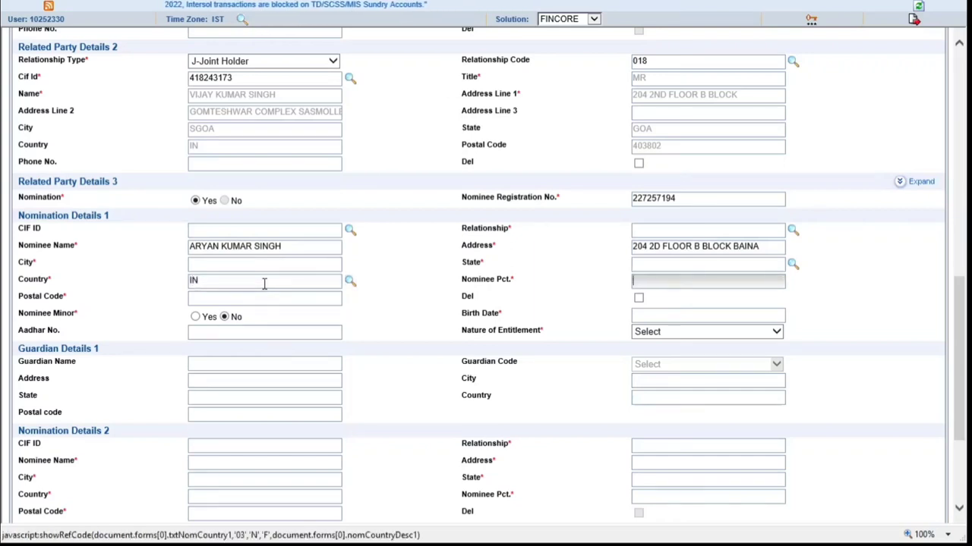
pyautogui.write('50')
pyautogui.press('Tab')
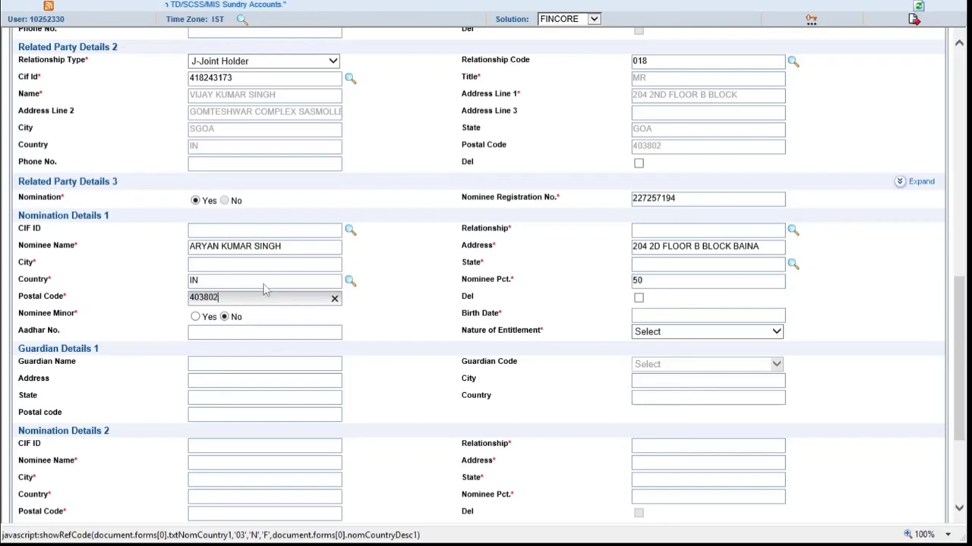
pyautogui.press('Tab')
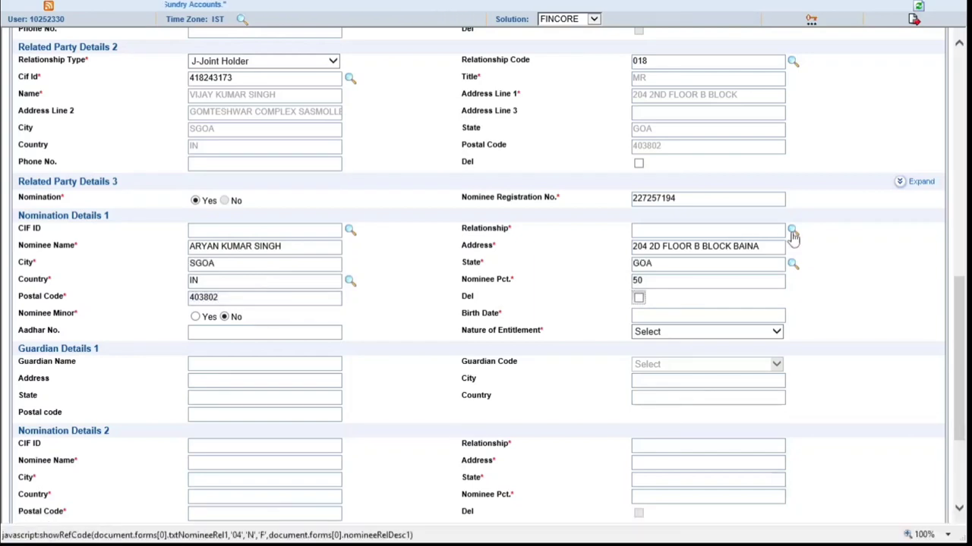
# Set the first nominee's relationship to 005 SON and mark them a minor
pyautogui.click(794, 231)
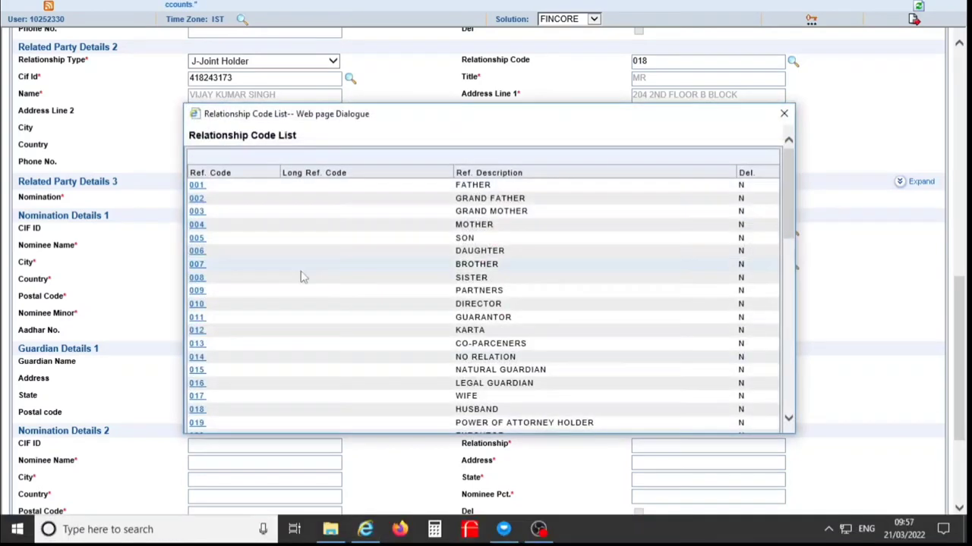
pyautogui.click(196, 239)
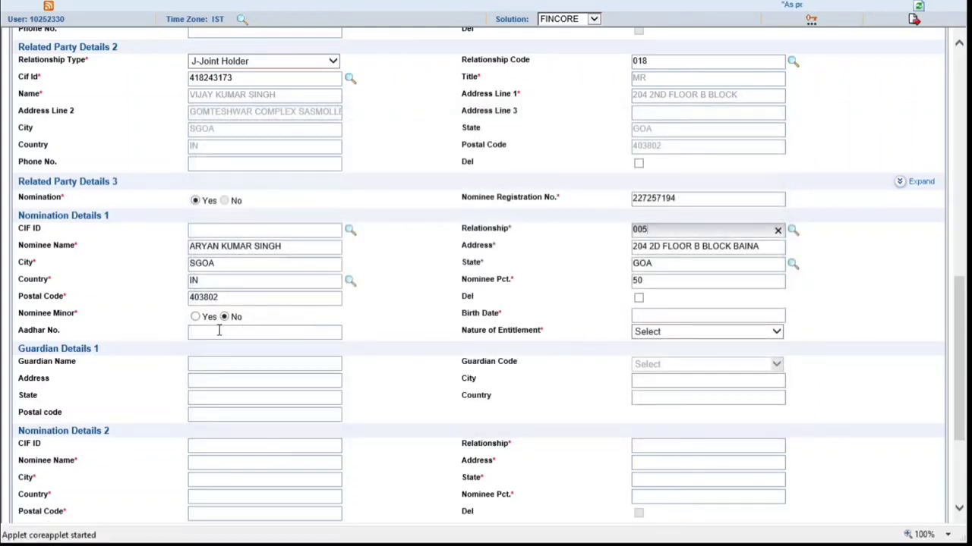
pyautogui.click(196, 317)
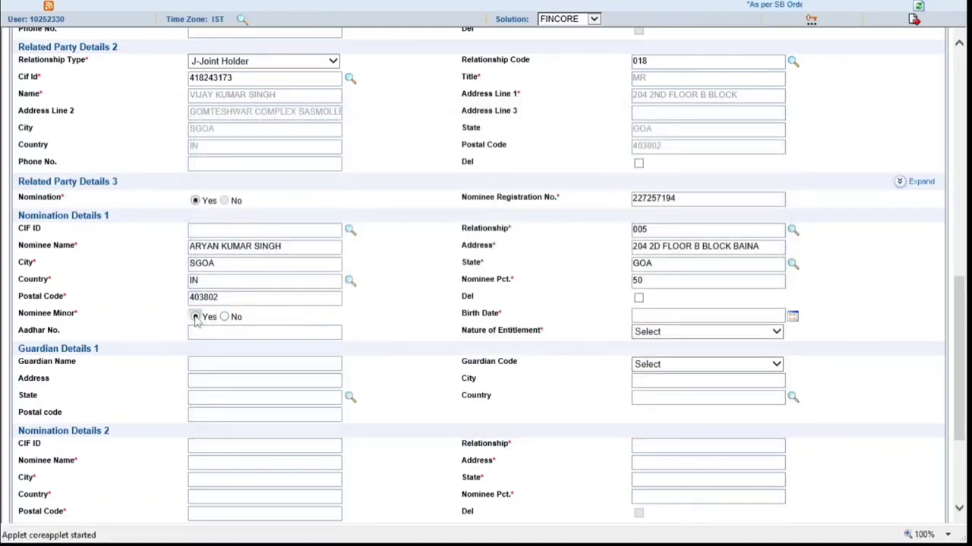
pyautogui.click(671, 321)
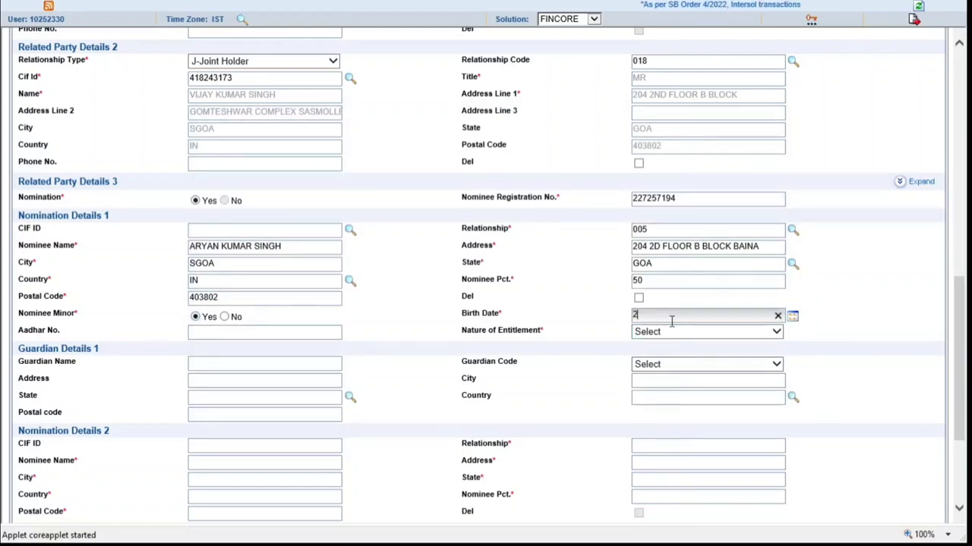
pyautogui.write('28/05')
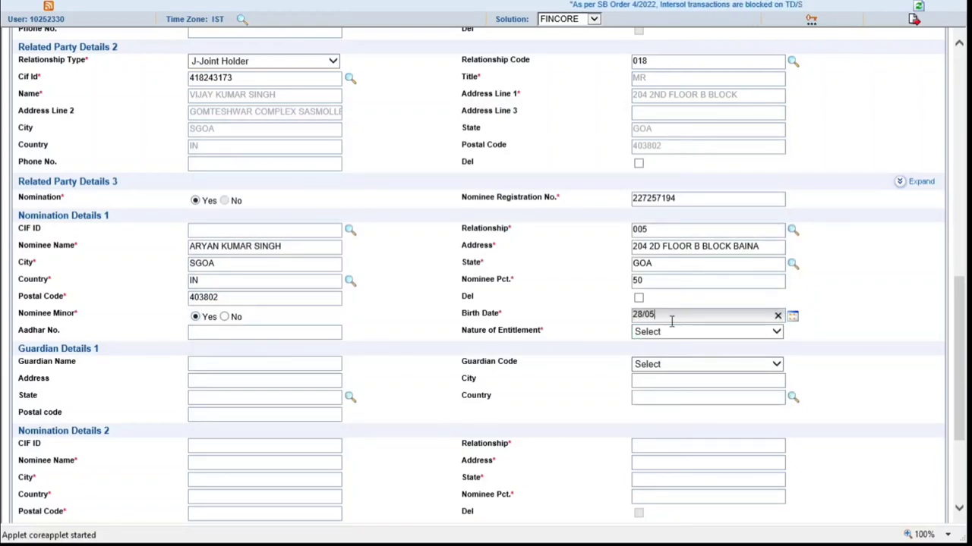
pyautogui.write('/2004')
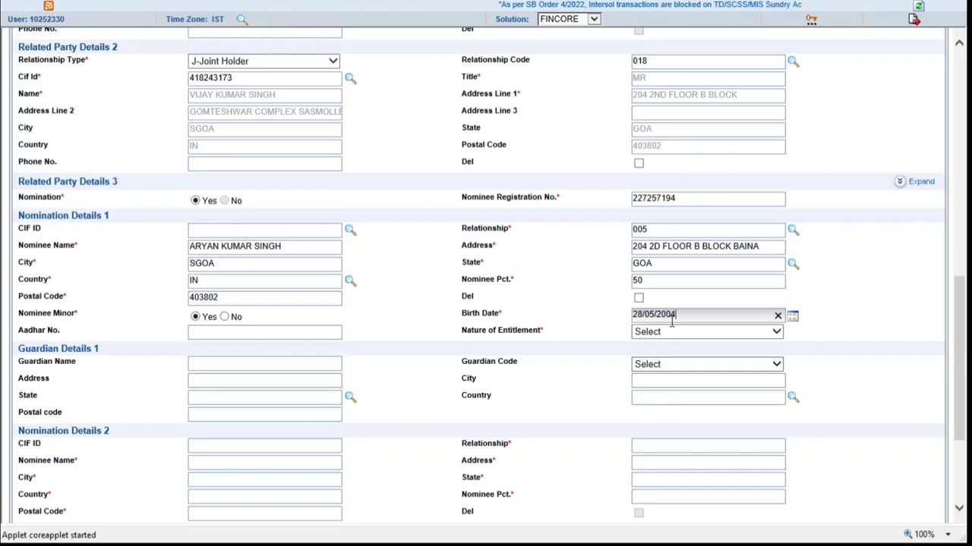
pyautogui.press('Tab')
pyautogui.press('Tab')
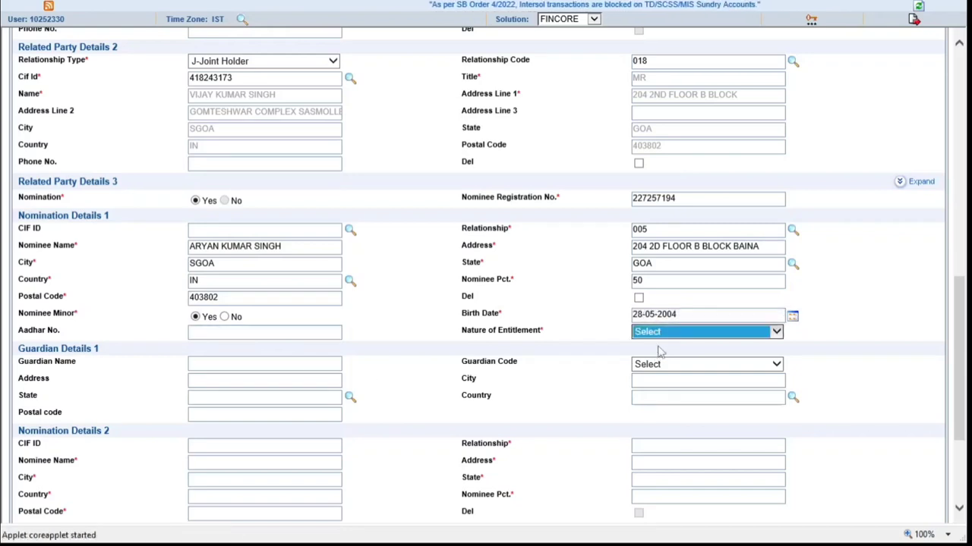
pyautogui.press('Tab')
pyautogui.click(659, 338)
pyautogui.click(653, 354)
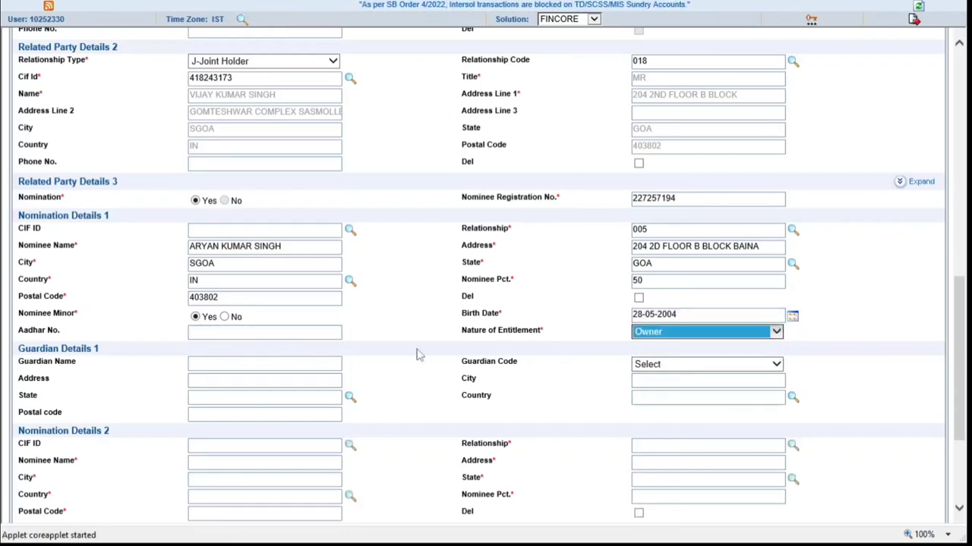
pyautogui.click(202, 365)
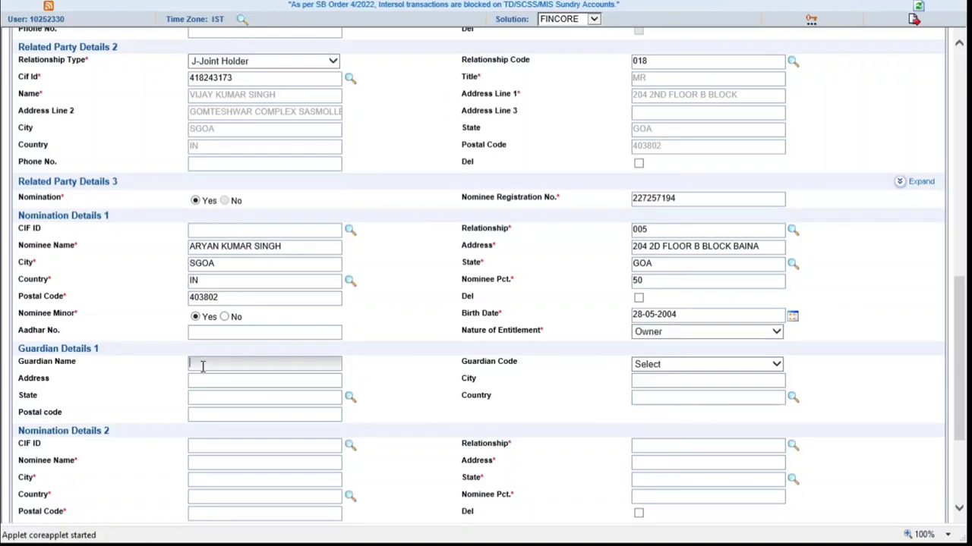
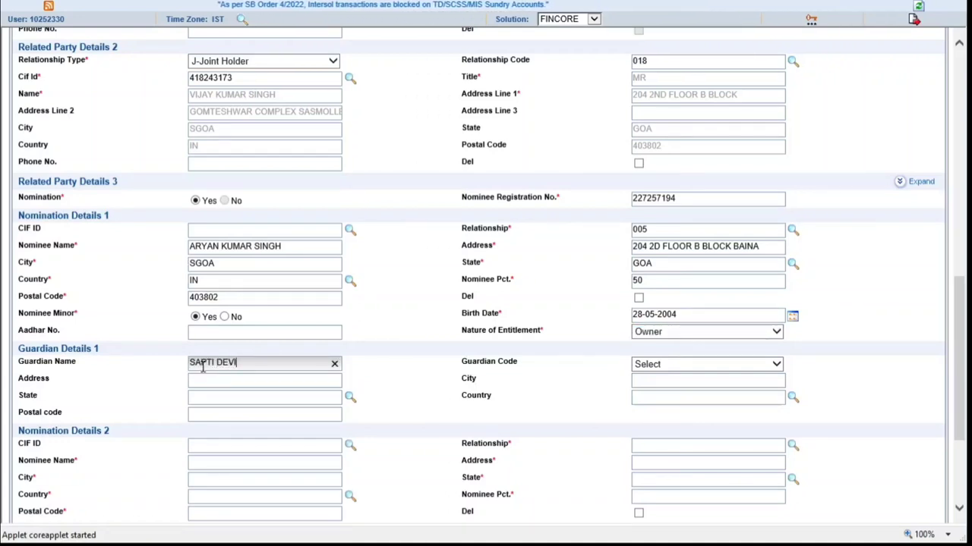
# Enter the first guardian's name and set guardian code O-Others
pyautogui.press('Tab')
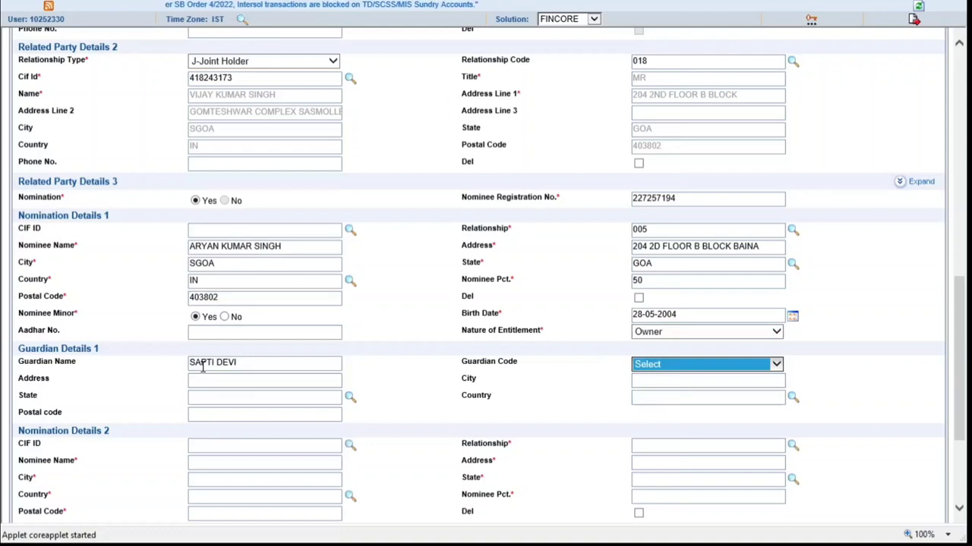
pyautogui.click(664, 367)
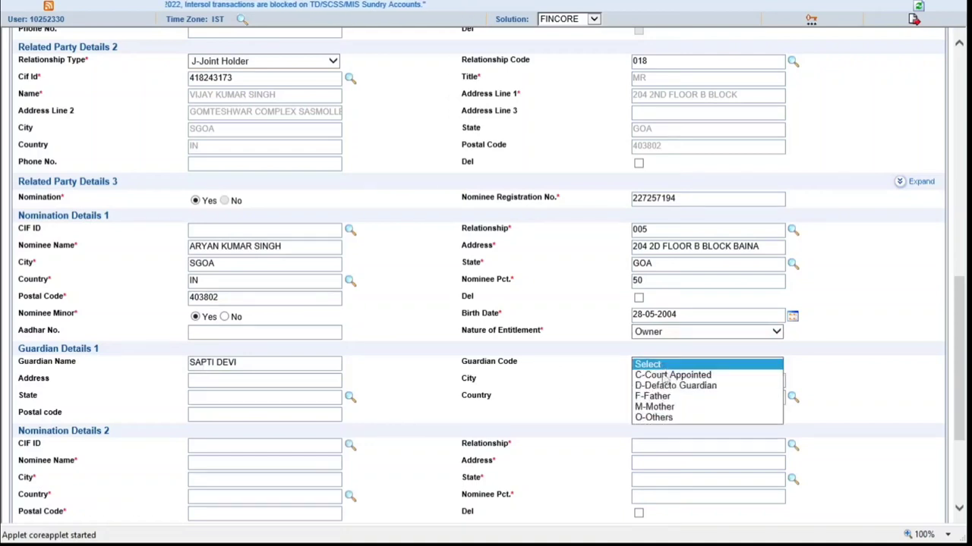
pyautogui.click(660, 417)
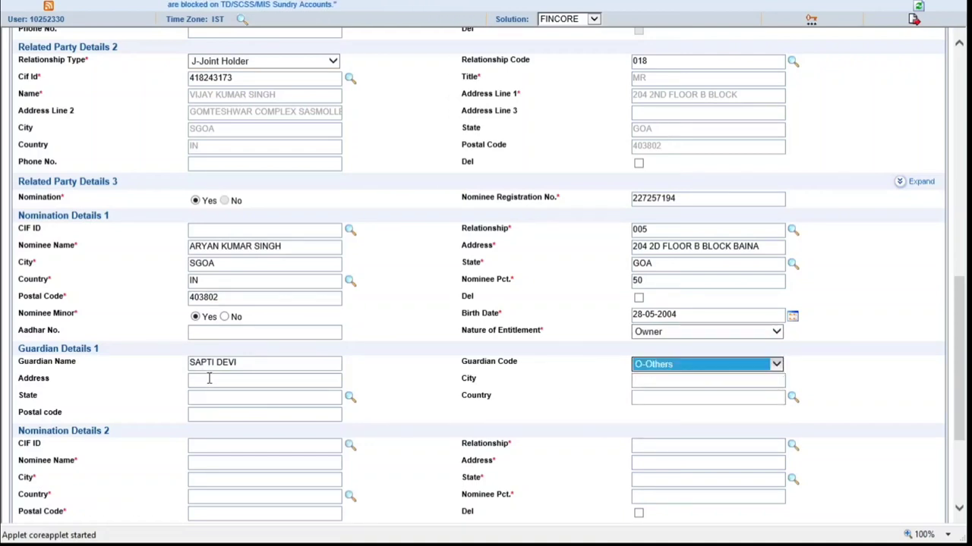
# Fill in the guardian's address, postal code and country IN
pyautogui.click(211, 381)
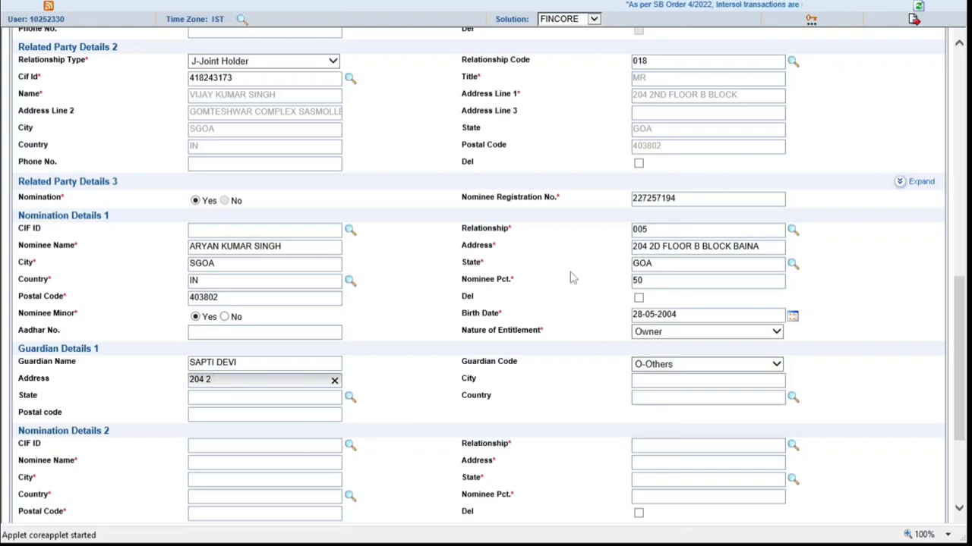
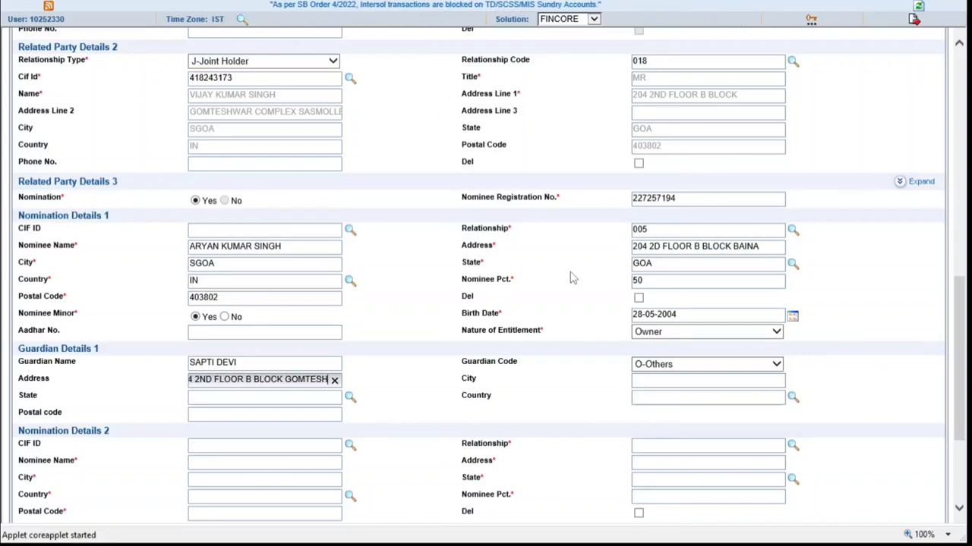
pyautogui.press('Tab')
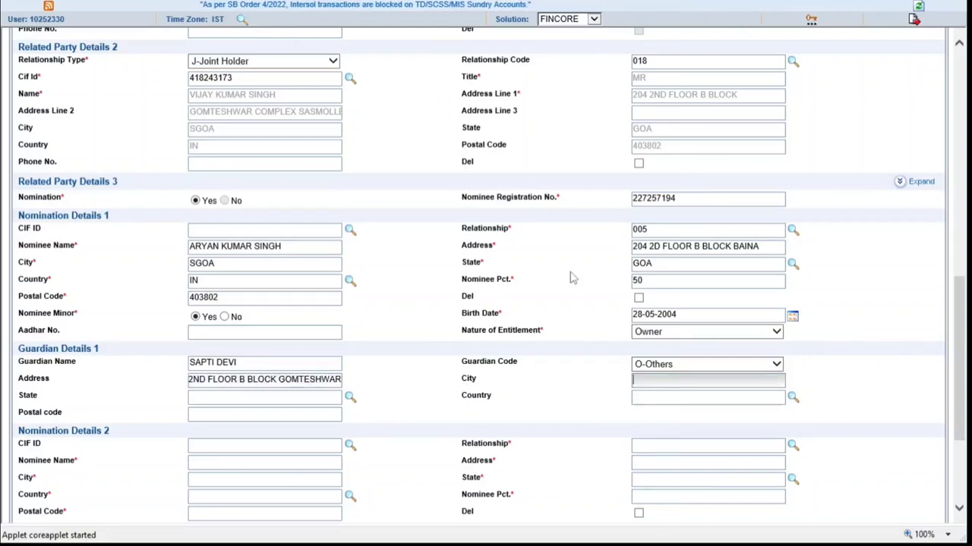
pyautogui.click(229, 411)
pyautogui.write('4')
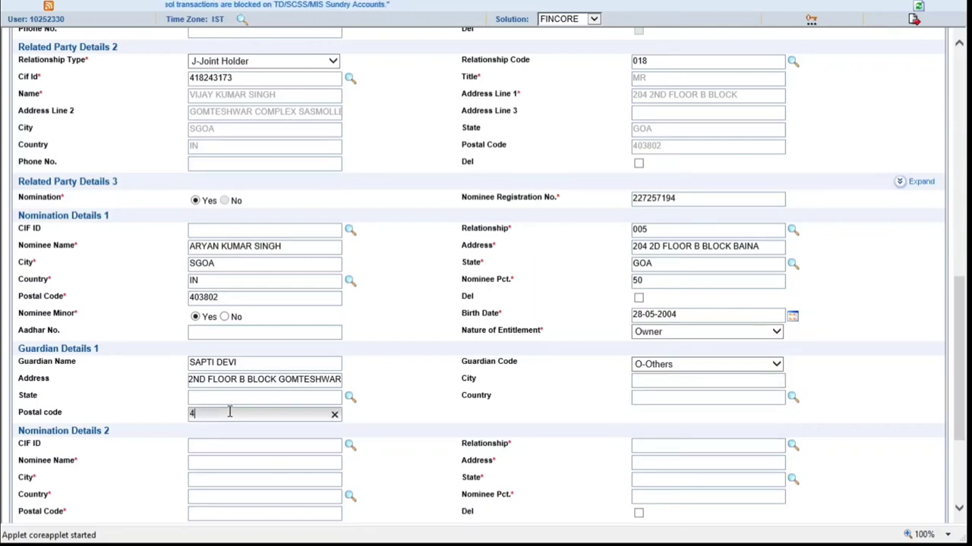
pyautogui.write('03802')
pyautogui.press('Tab')
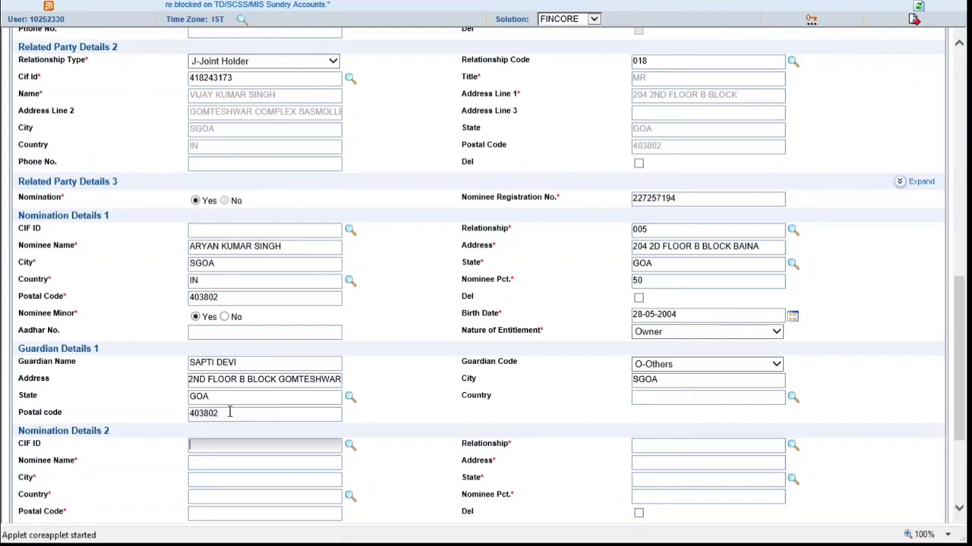
pyautogui.click(679, 397)
pyautogui.write('IN')
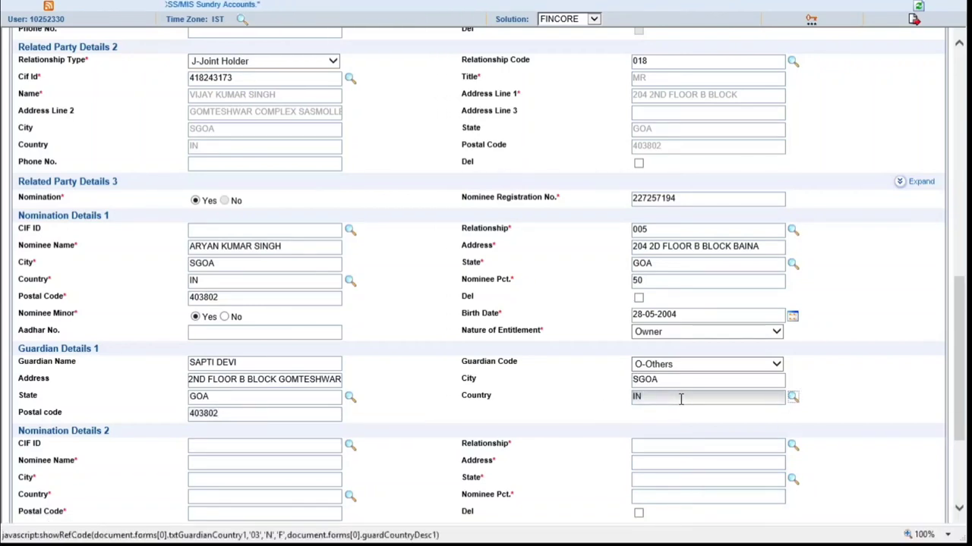
pyautogui.scroll(-3, 48, 313)
pyautogui.scroll(-1, 47, 312)
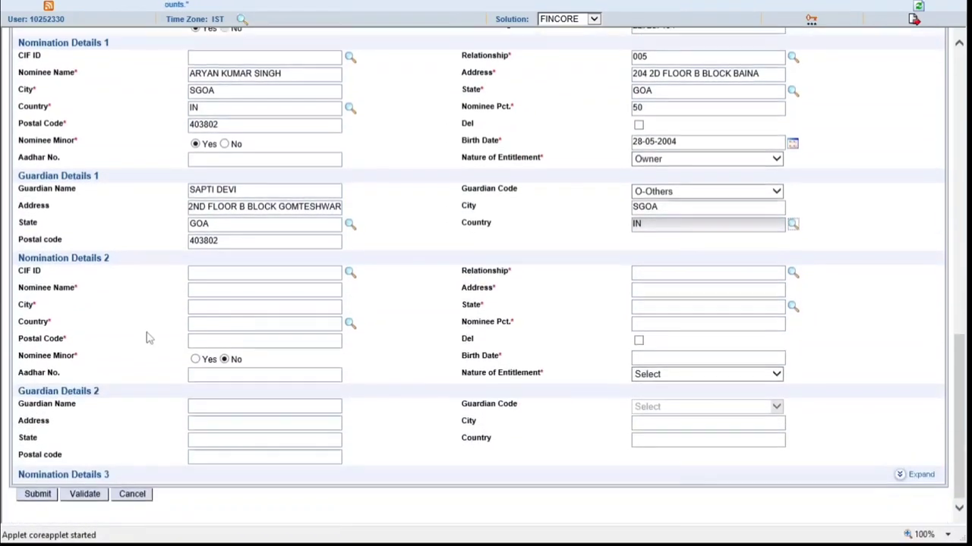
# Enter the second nominee's name and address with relationship 005 SON
pyautogui.click(212, 287)
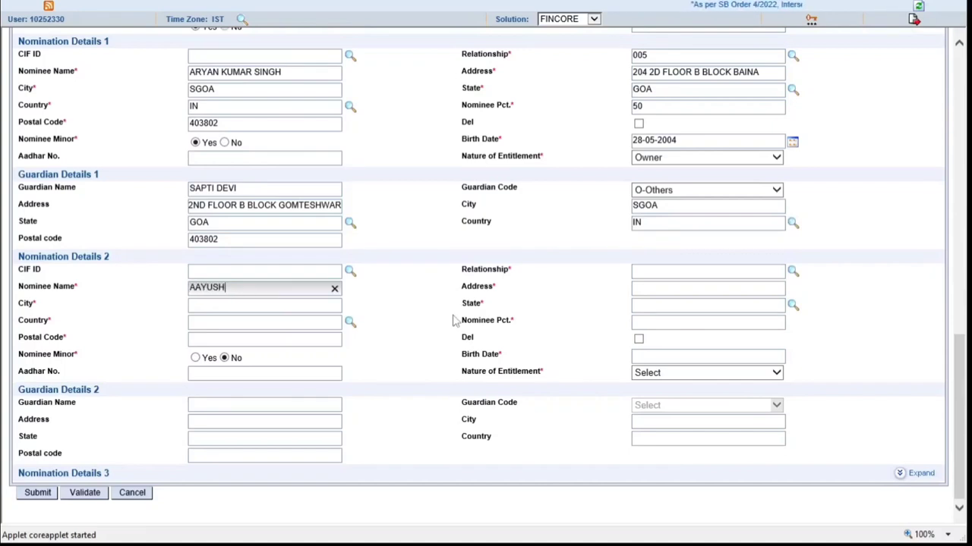
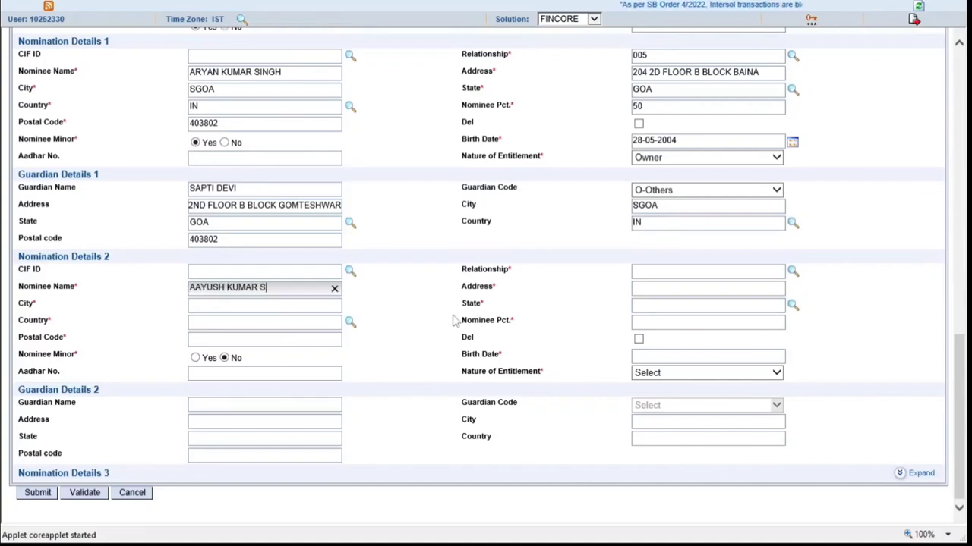
pyautogui.press('Tab')
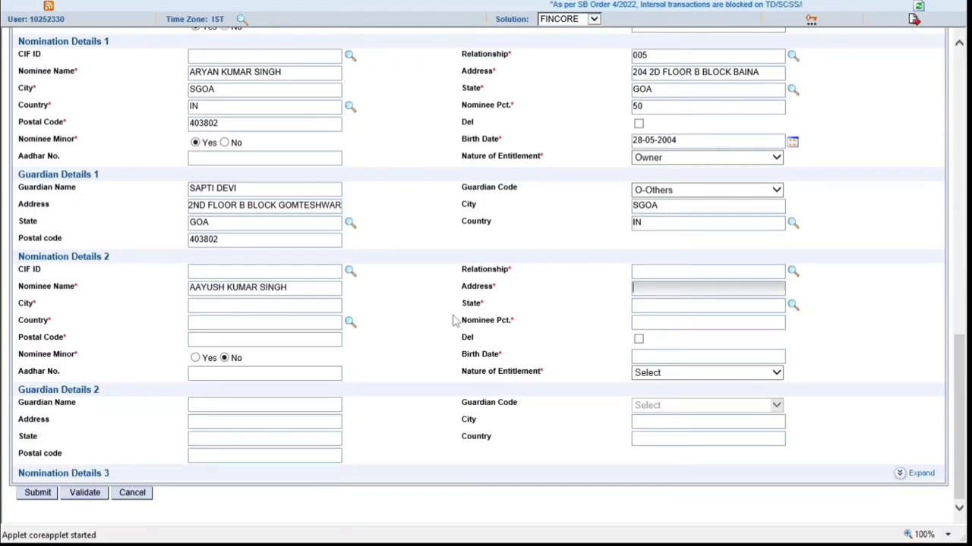
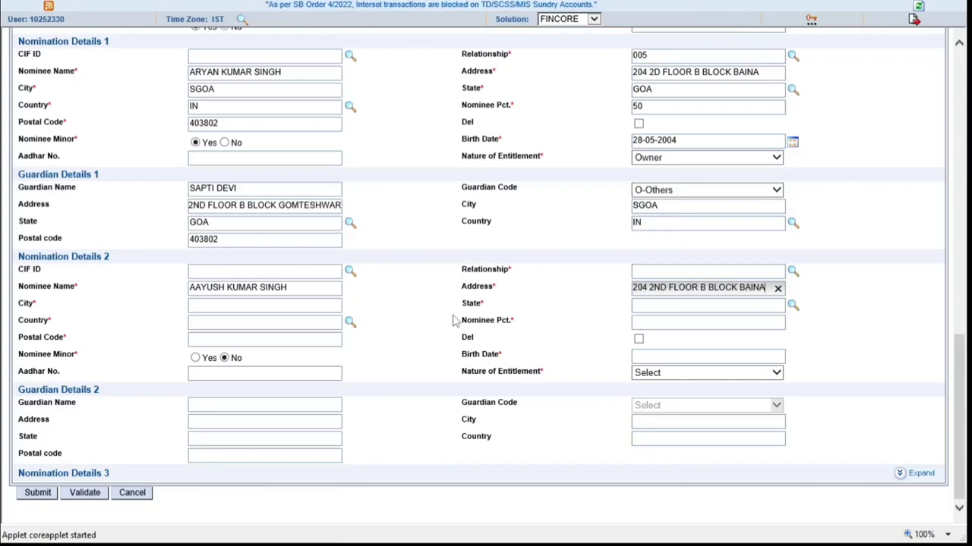
pyautogui.press('Tab')
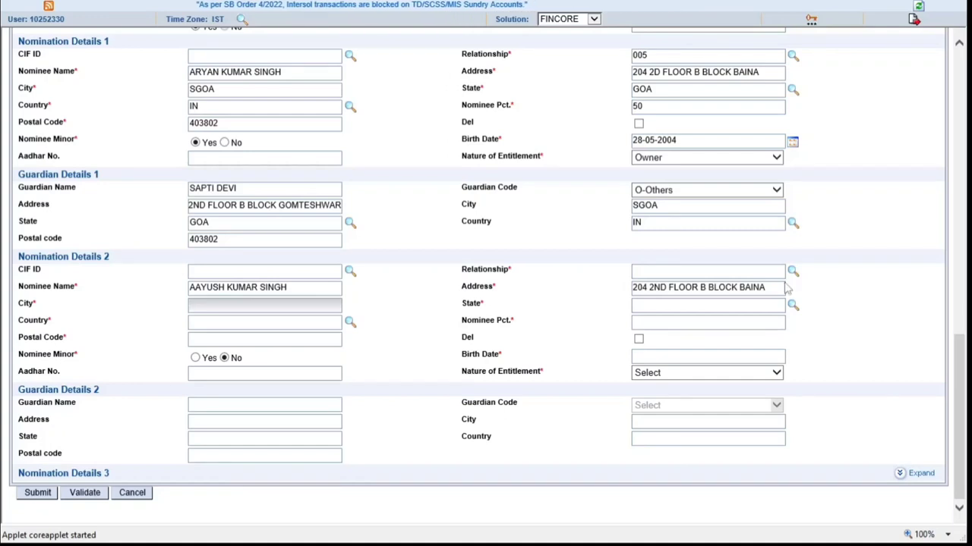
pyautogui.click(793, 271)
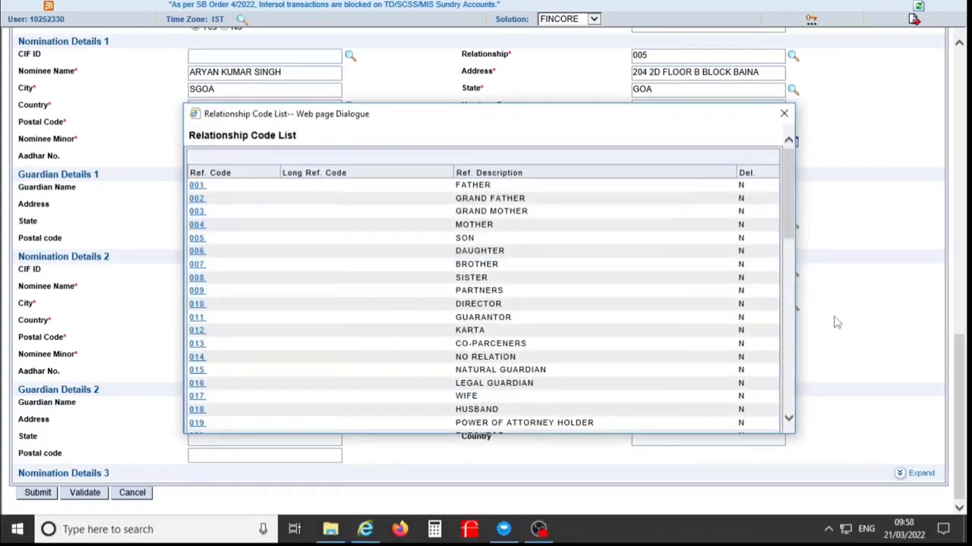
pyautogui.click(197, 238)
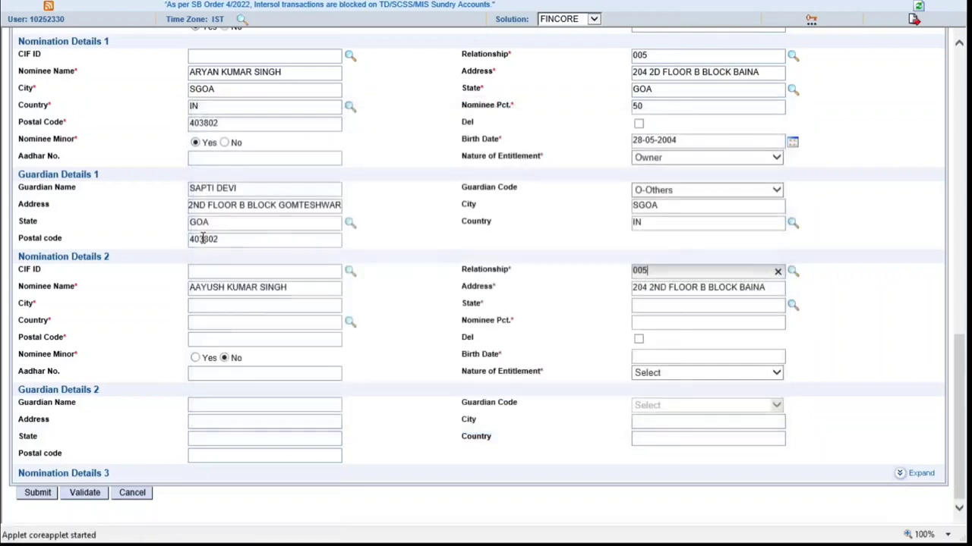
# Add nominee 2's country IN, share, postal code, and mark them a minor
pyautogui.click(224, 322)
pyautogui.write('IN')
pyautogui.press('Tab')
pyautogui.press('Tab')
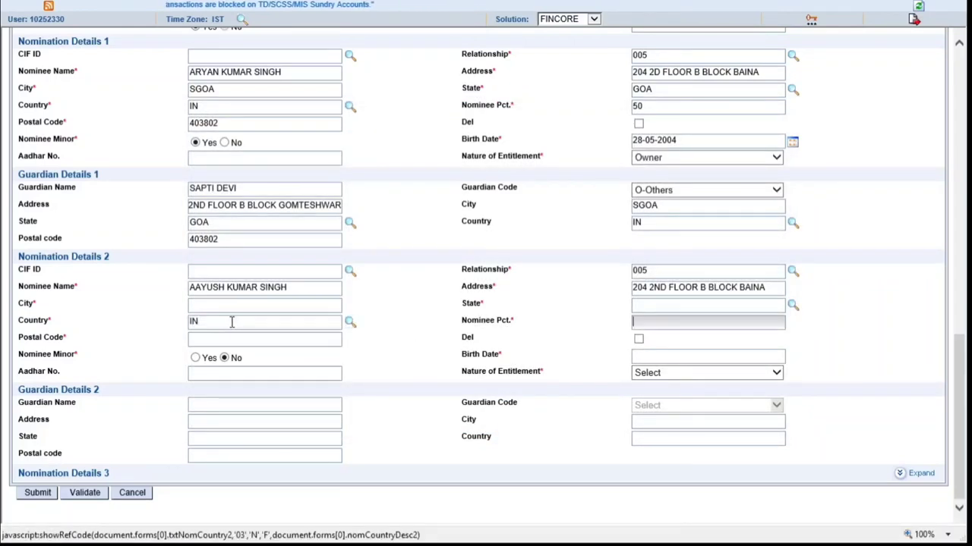
pyautogui.write('1')
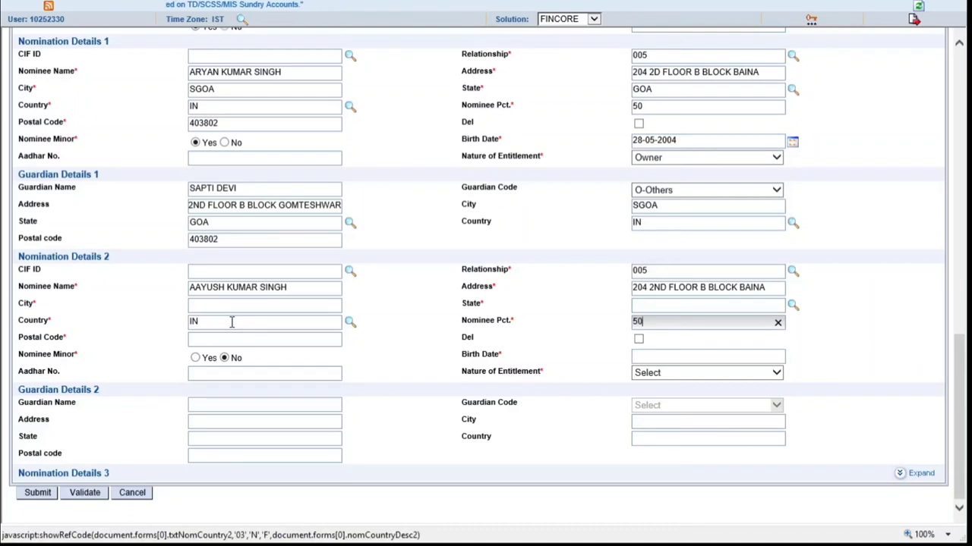
pyautogui.press('Tab')
pyautogui.write('403802')
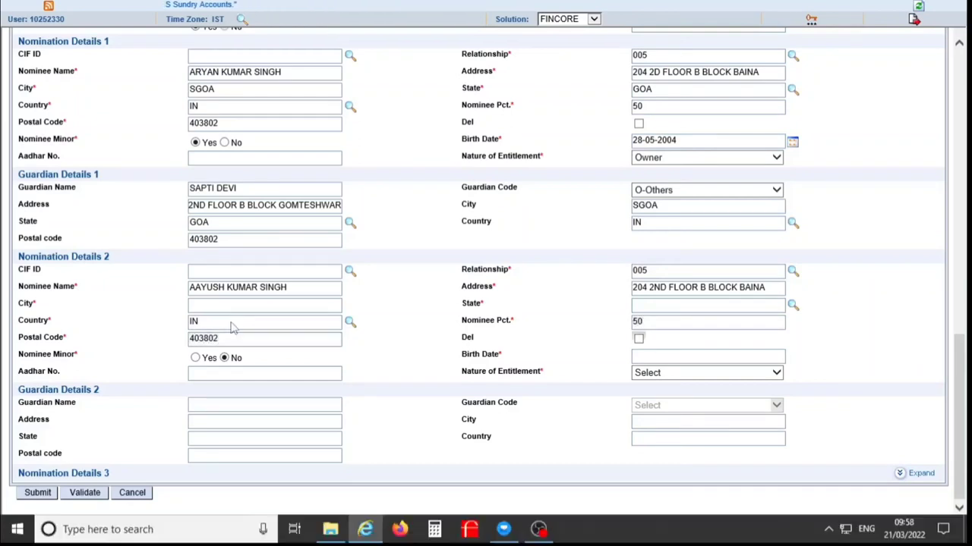
pyautogui.press('Tab')
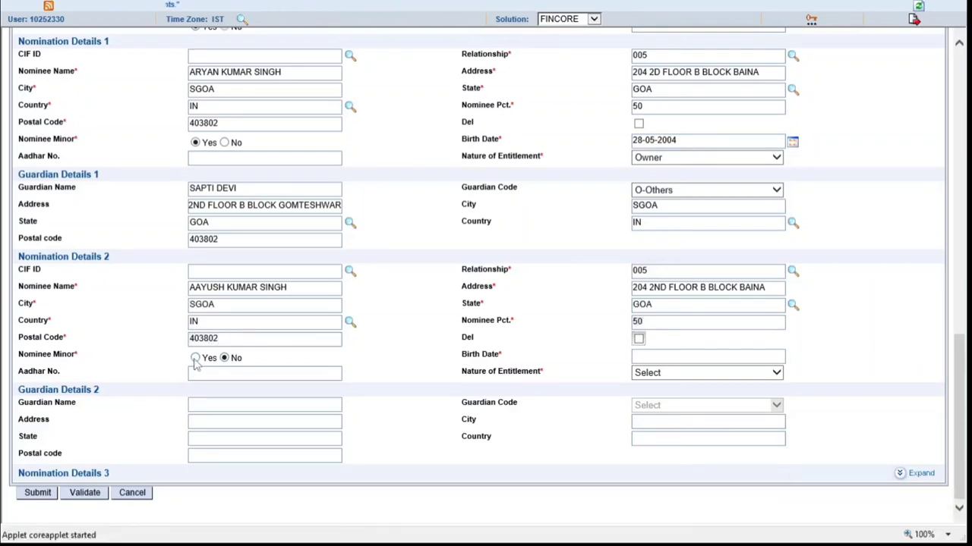
pyautogui.click(195, 359)
# Set nominee 2's birth date to 20/08/2005 and nature of entitlement to Owner
pyautogui.click(684, 358)
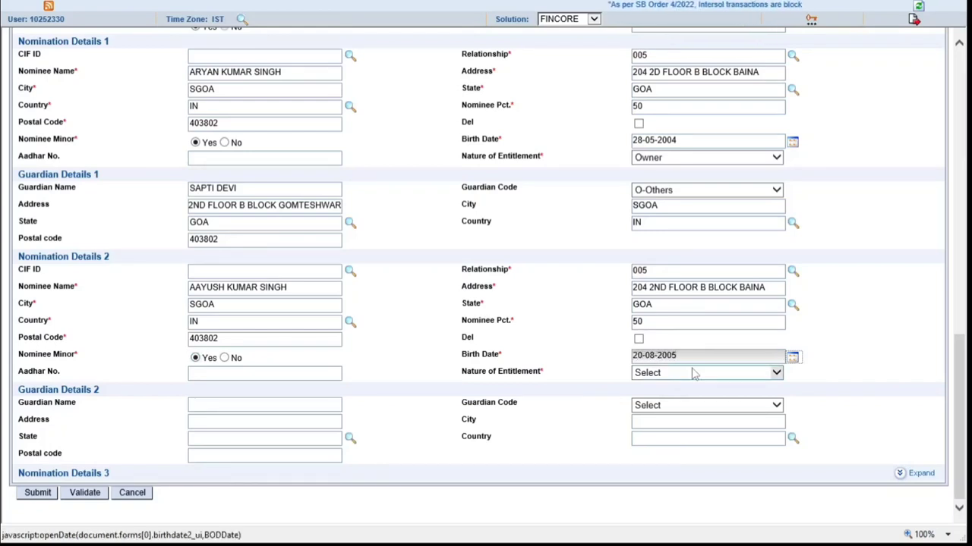
pyautogui.press('Tab')
pyautogui.click(711, 379)
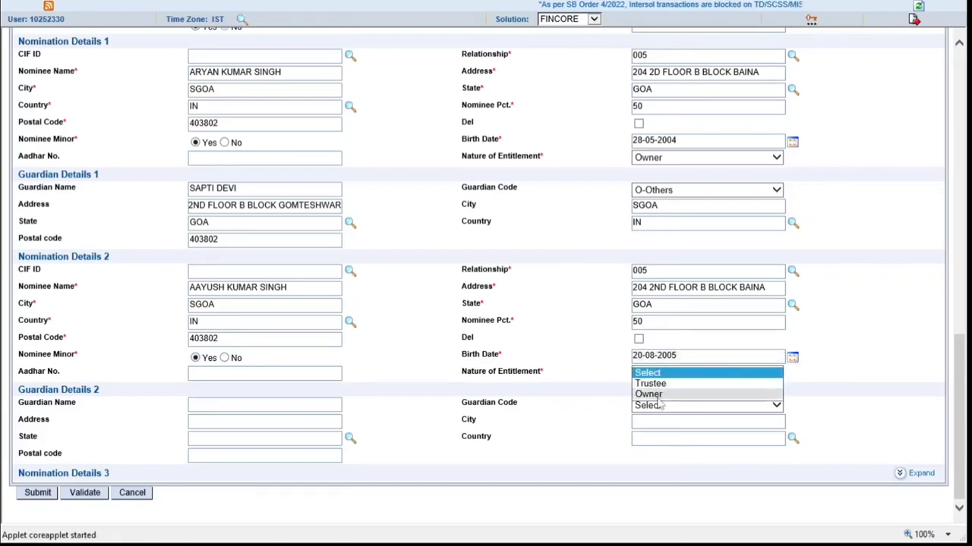
pyautogui.click(657, 395)
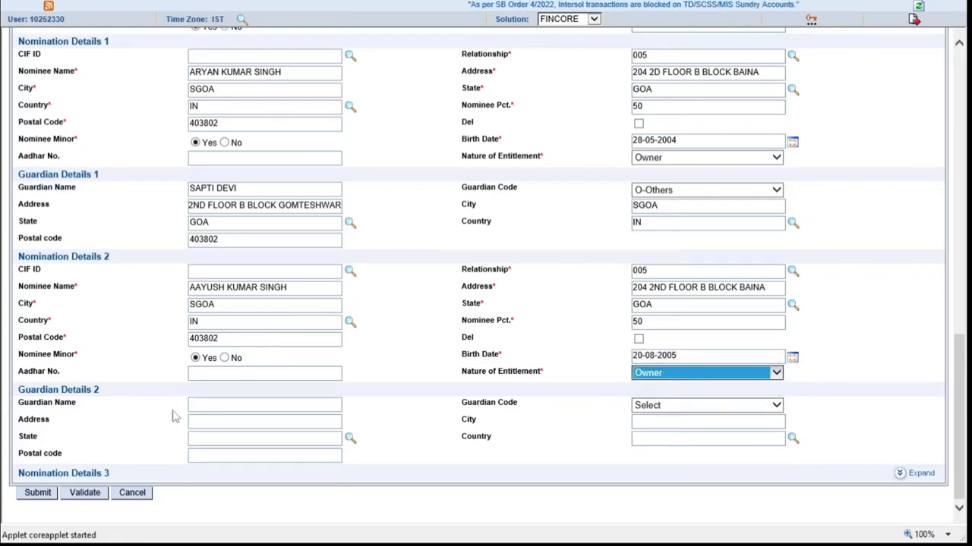
pyautogui.click(233, 405)
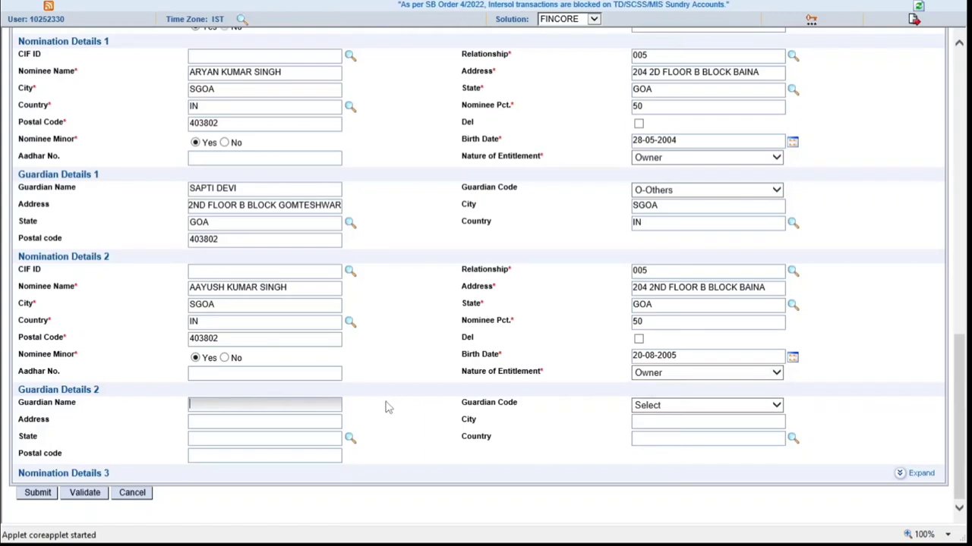
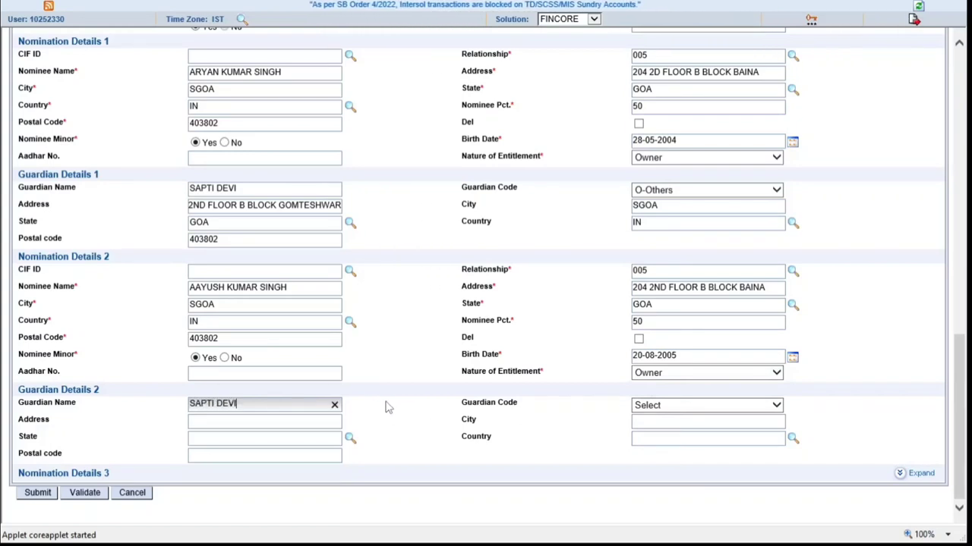
# Enter the second guardian's name with guardian code O-Others
pyautogui.press('Tab')
pyautogui.press('o')
pyautogui.press('Tab')
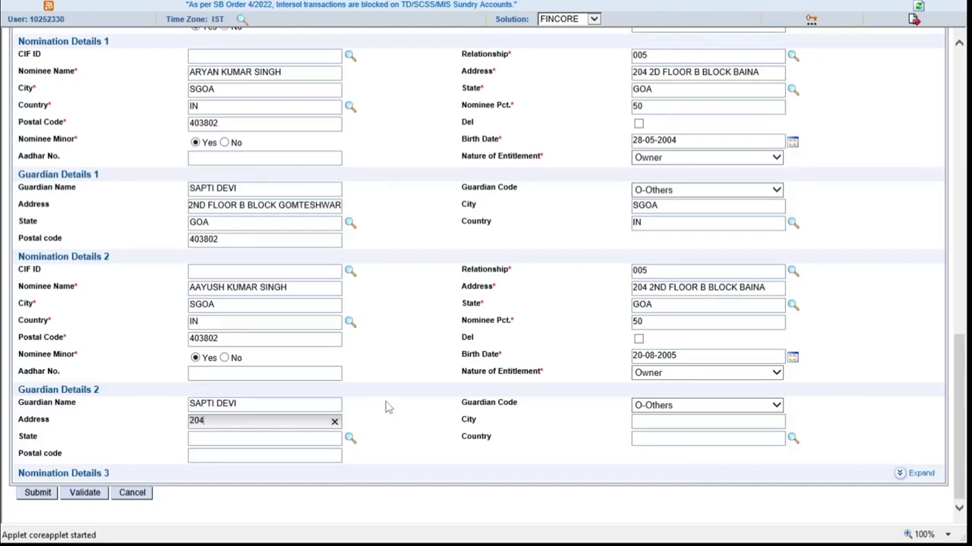
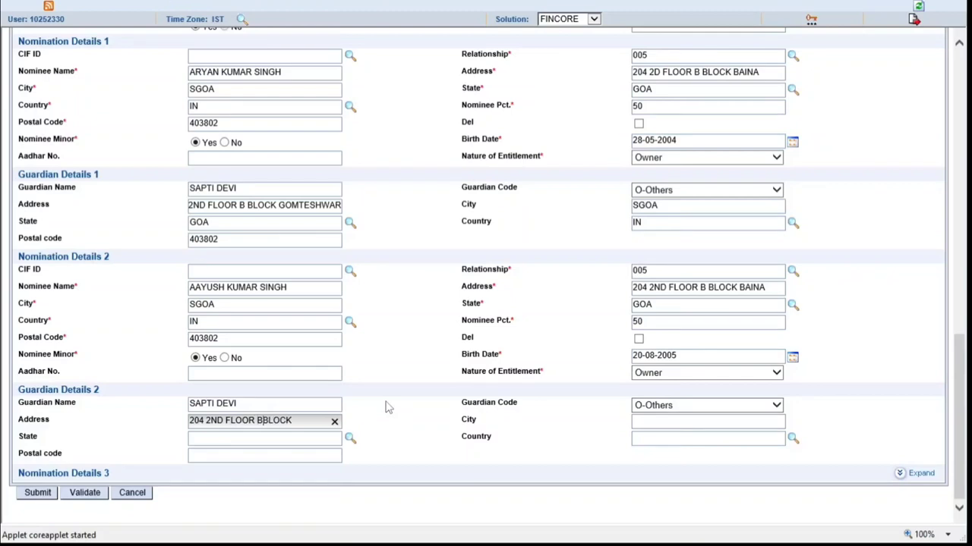
# Add guardian 2's address, postal code and country IN, then fix nominee 1's address
pyautogui.click(268, 454)
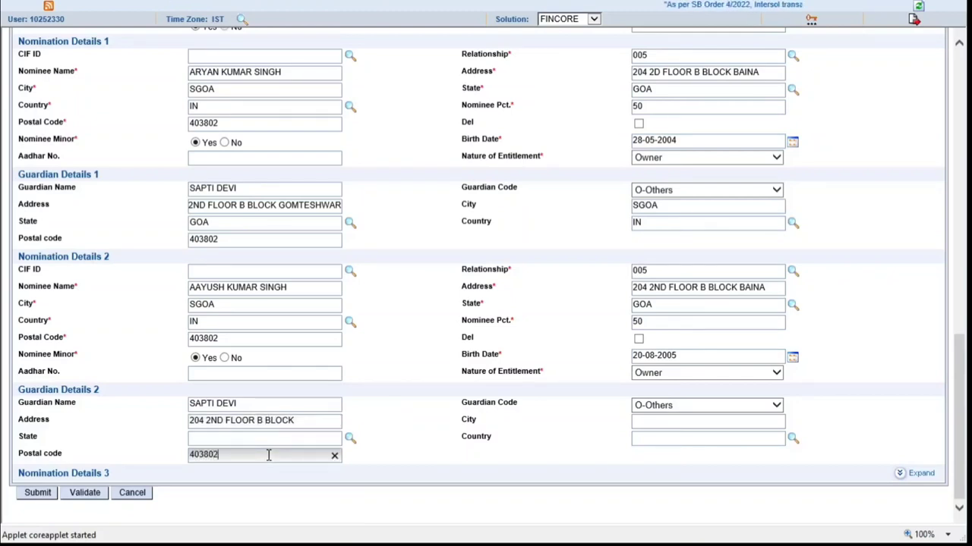
pyautogui.click(717, 446)
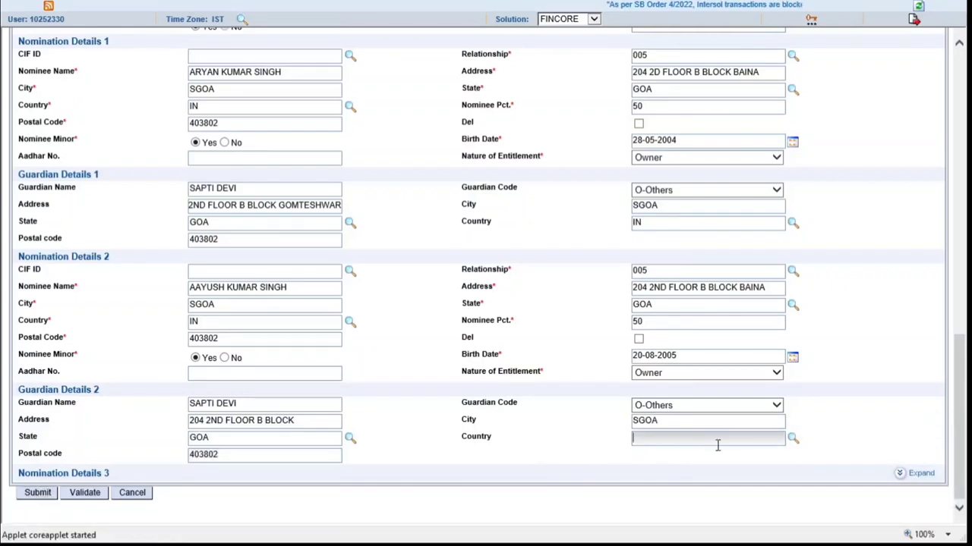
pyautogui.write('IN')
pyautogui.press('Tab')
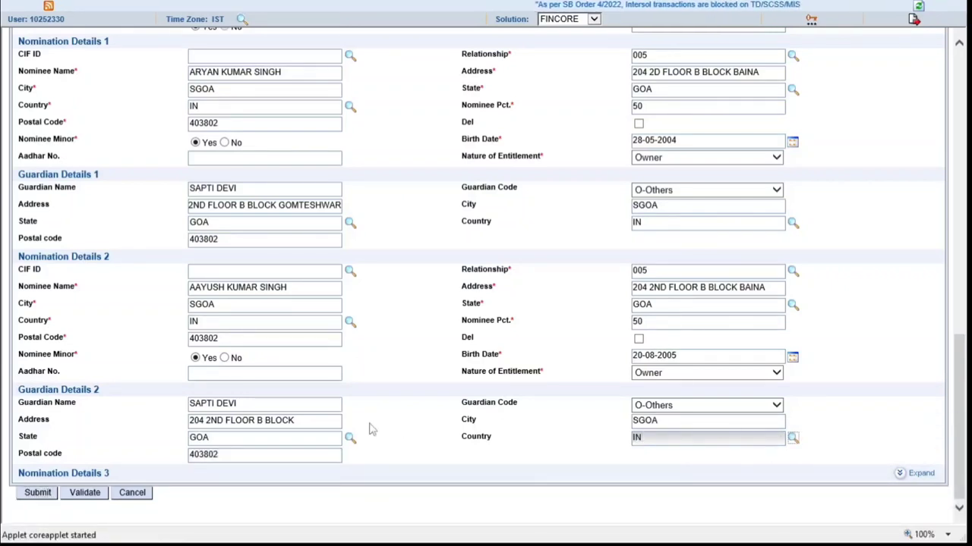
pyautogui.click(655, 72)
pyautogui.hotkey('ctrl', 'a')
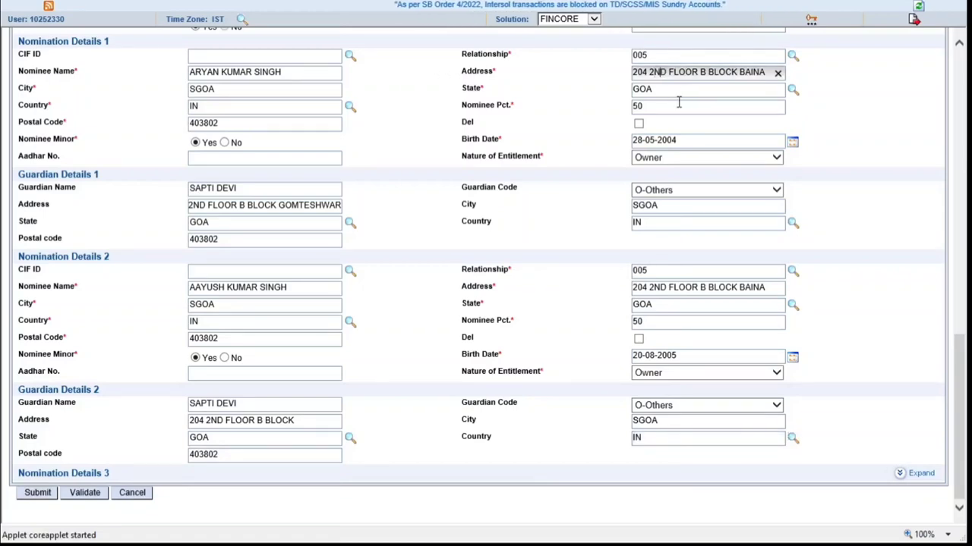
# Review the completed savings account form with both minor nominees' guardian details, then submit it
pyautogui.scroll(15, 570, 245)
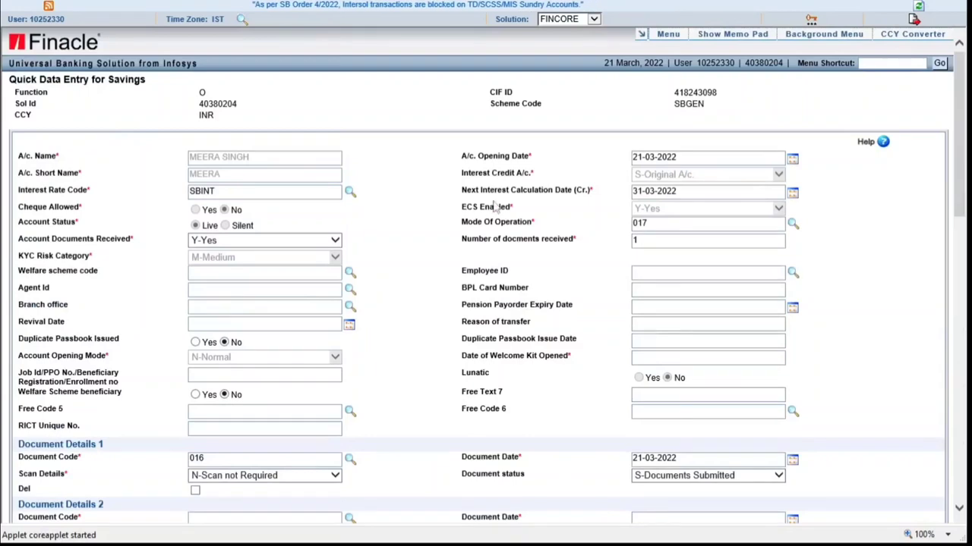
pyautogui.scroll(-5, 399, 468)
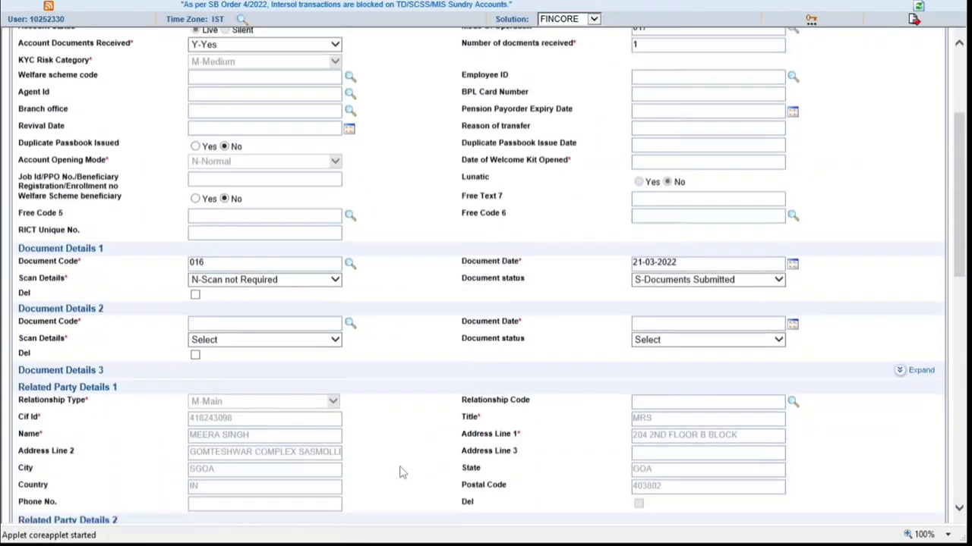
pyautogui.scroll(-5, 401, 472)
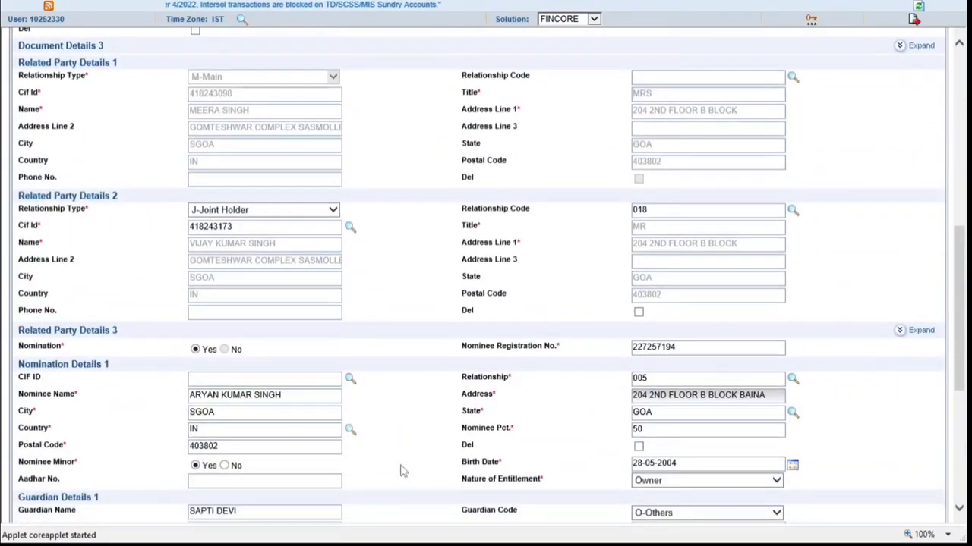
pyautogui.scroll(-4, 403, 471)
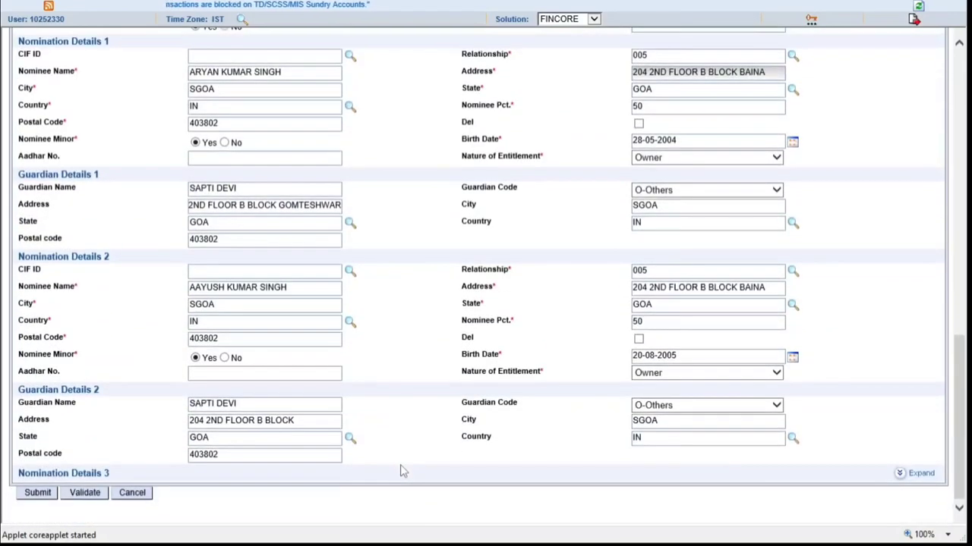
pyautogui.click(39, 494)
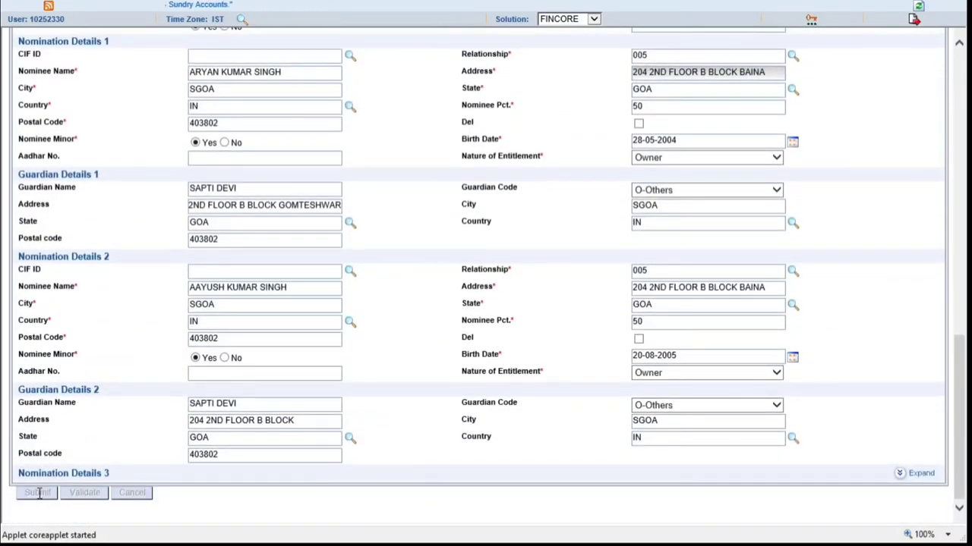